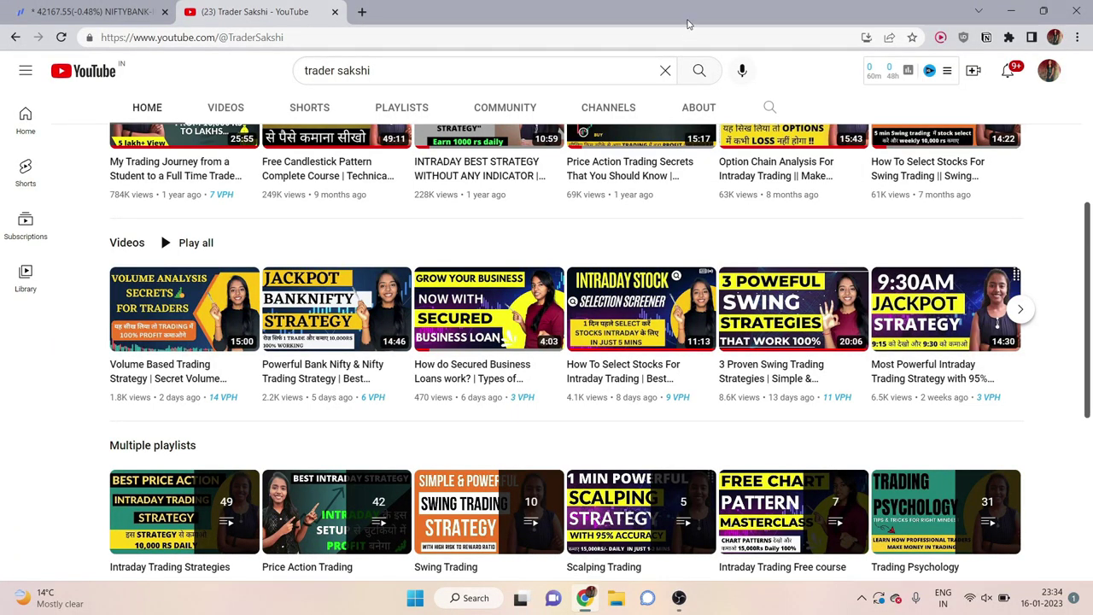
# In a new tab, search Google for '20 day high breakout' and open Chartink's 20 day breakout screener.
pyautogui.click(361, 12)
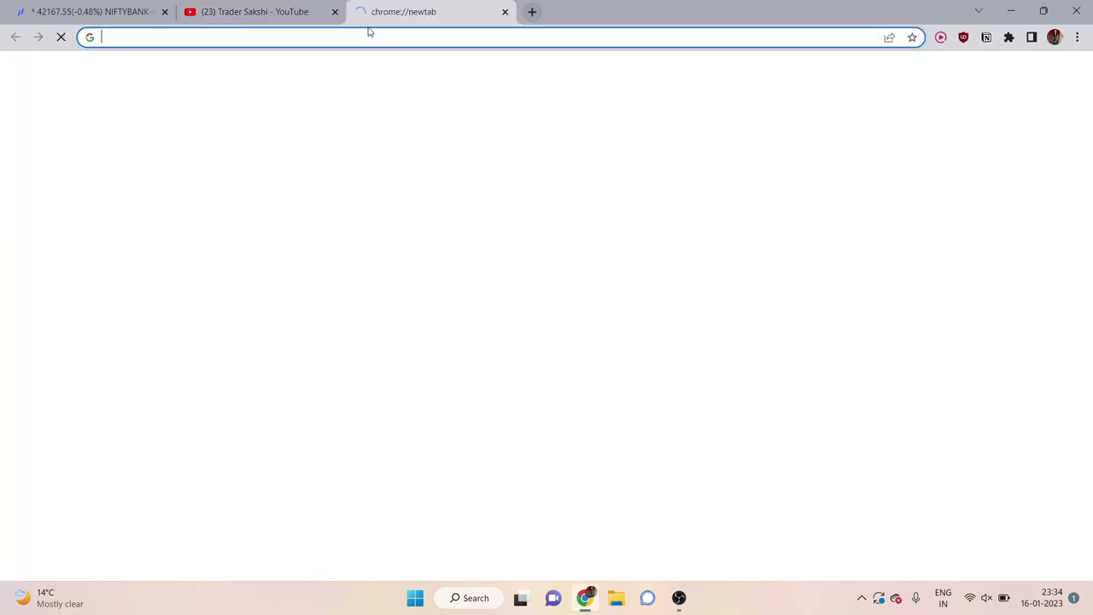
pyautogui.click(374, 36)
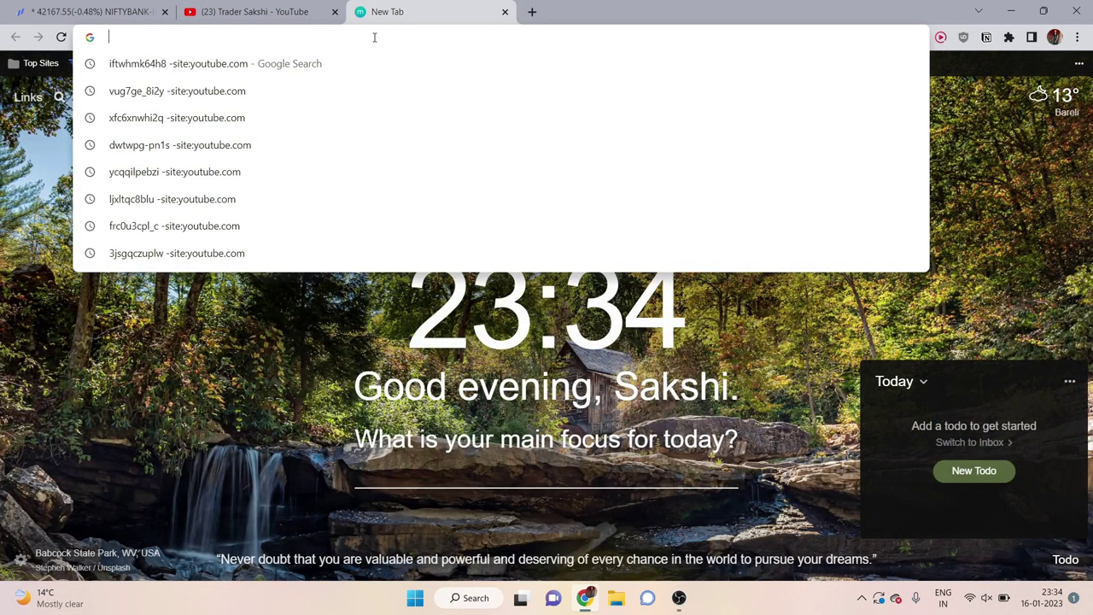
pyautogui.write('2')
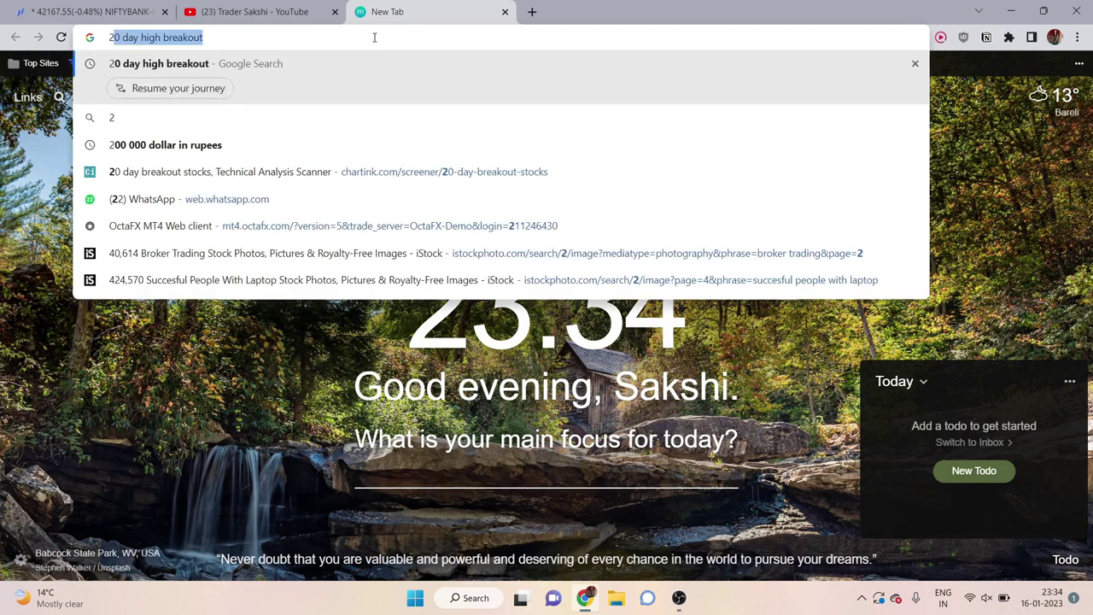
pyautogui.write('0 day')
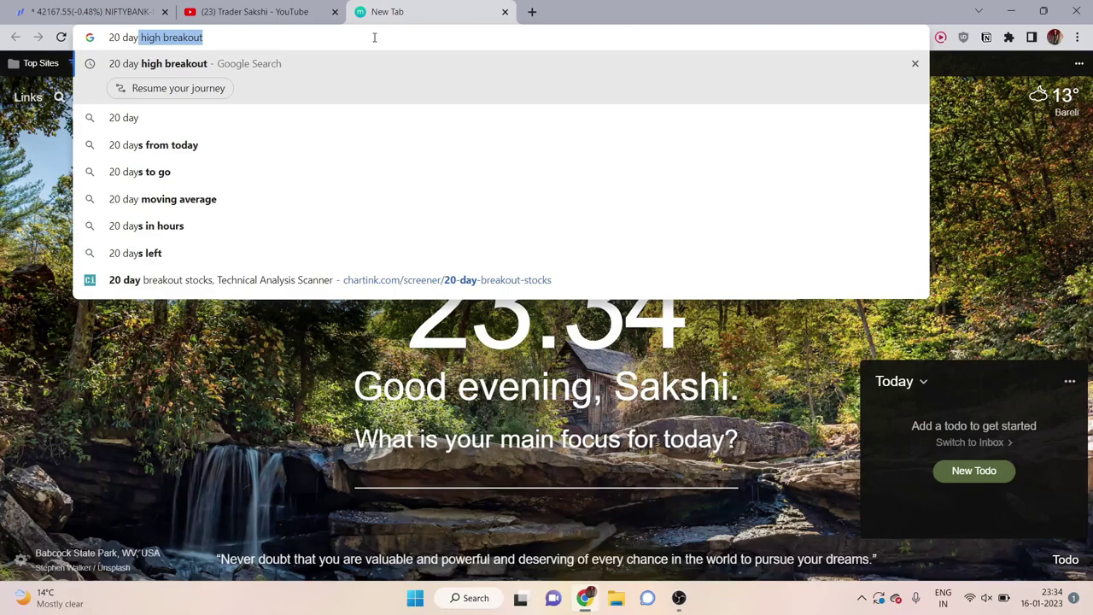
pyautogui.click(155, 70)
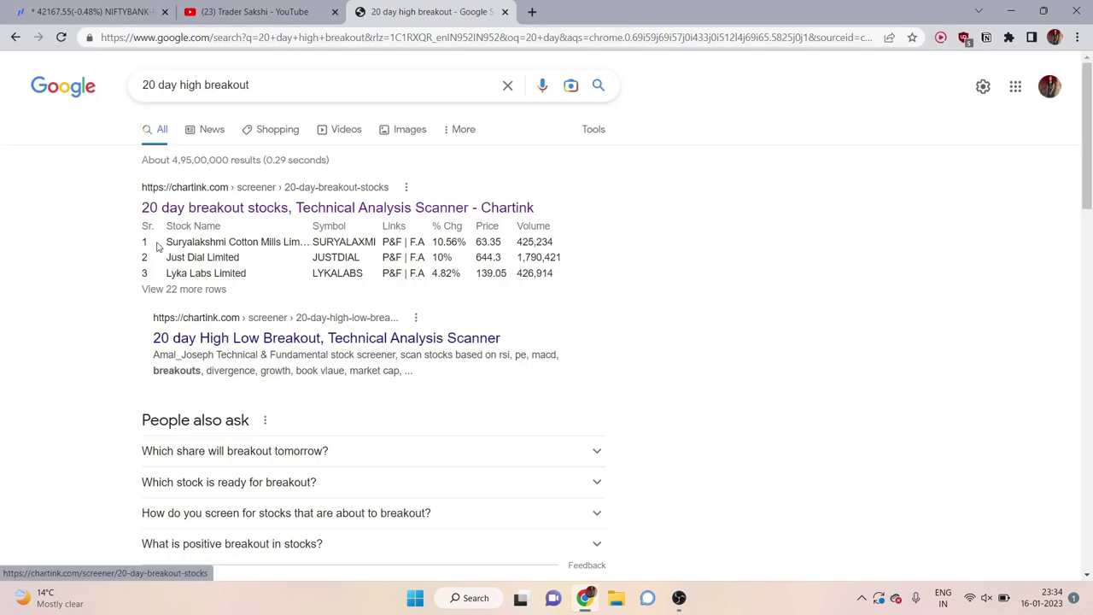
pyautogui.click(204, 211)
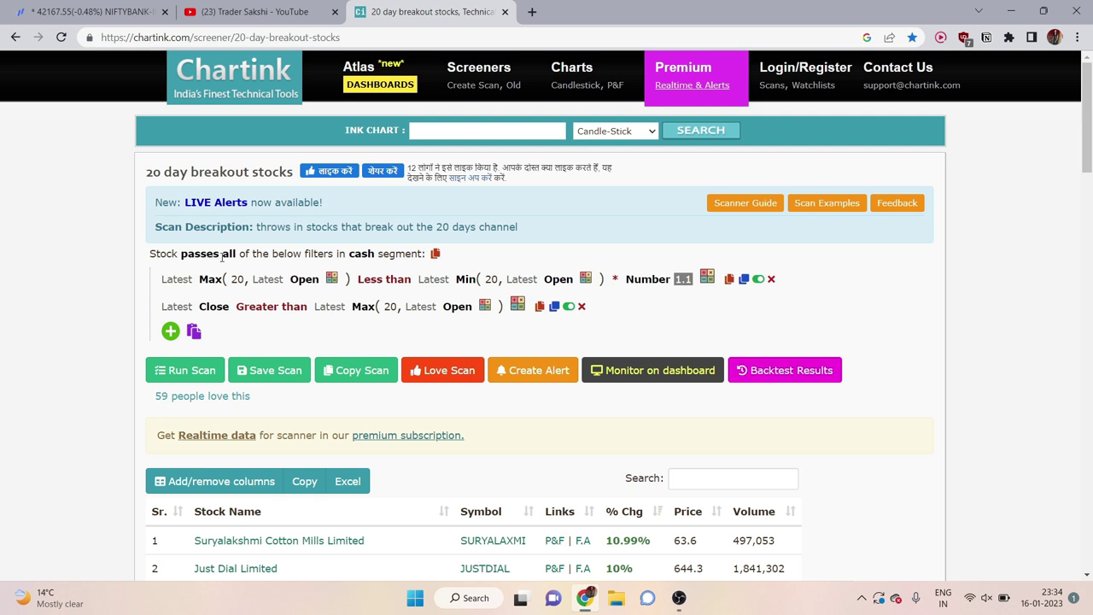
# Set the breakout scan's segment to futures and run it.
pyautogui.click(362, 255)
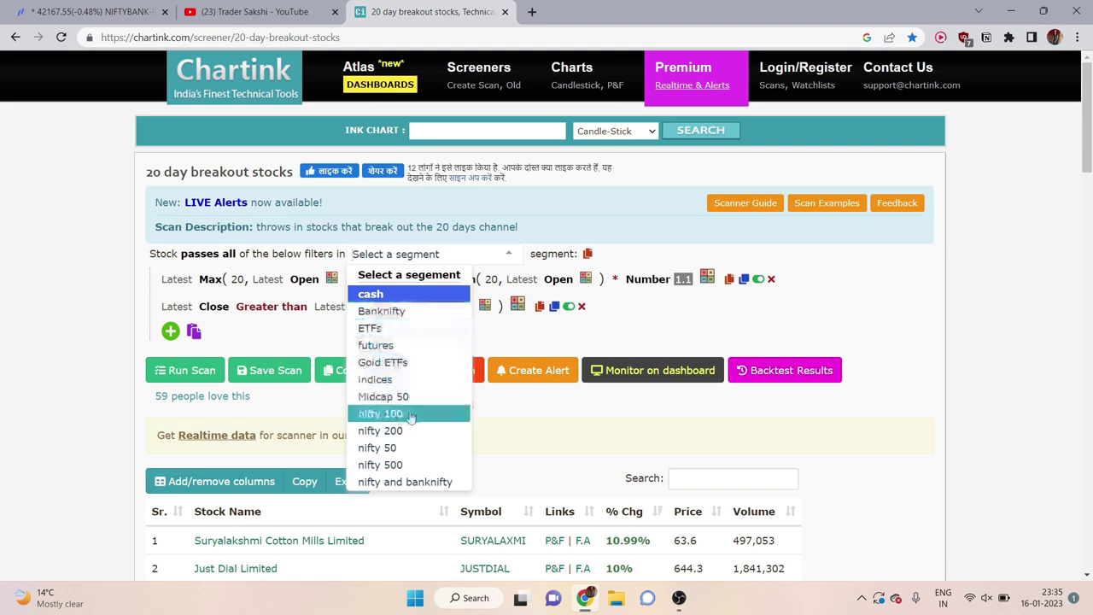
pyautogui.scroll(-1, 437, 453)
pyautogui.scroll(1, 434, 418)
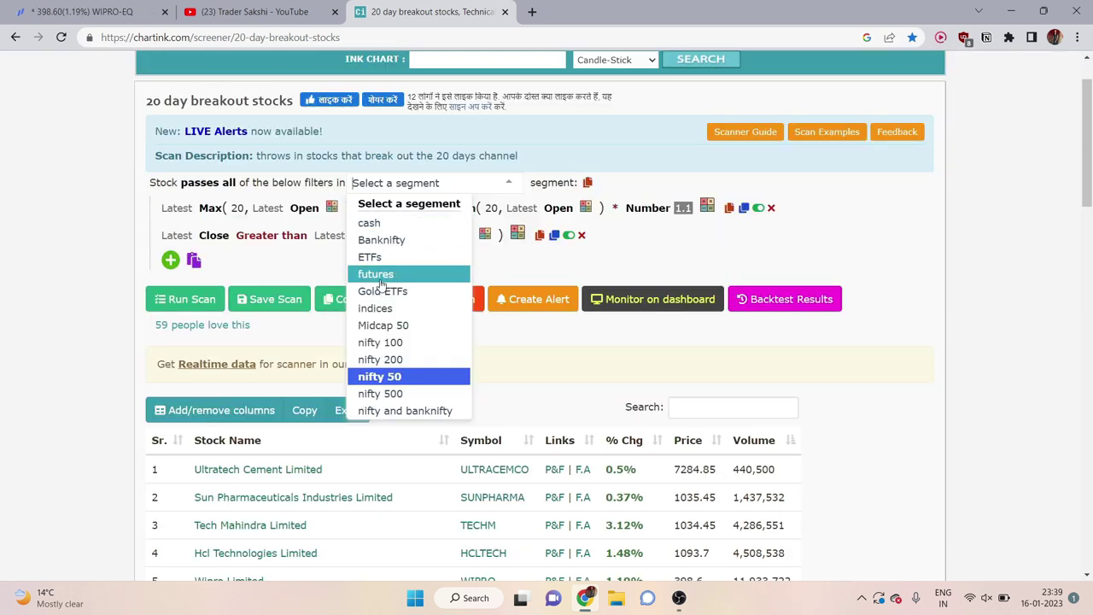
pyautogui.click(381, 276)
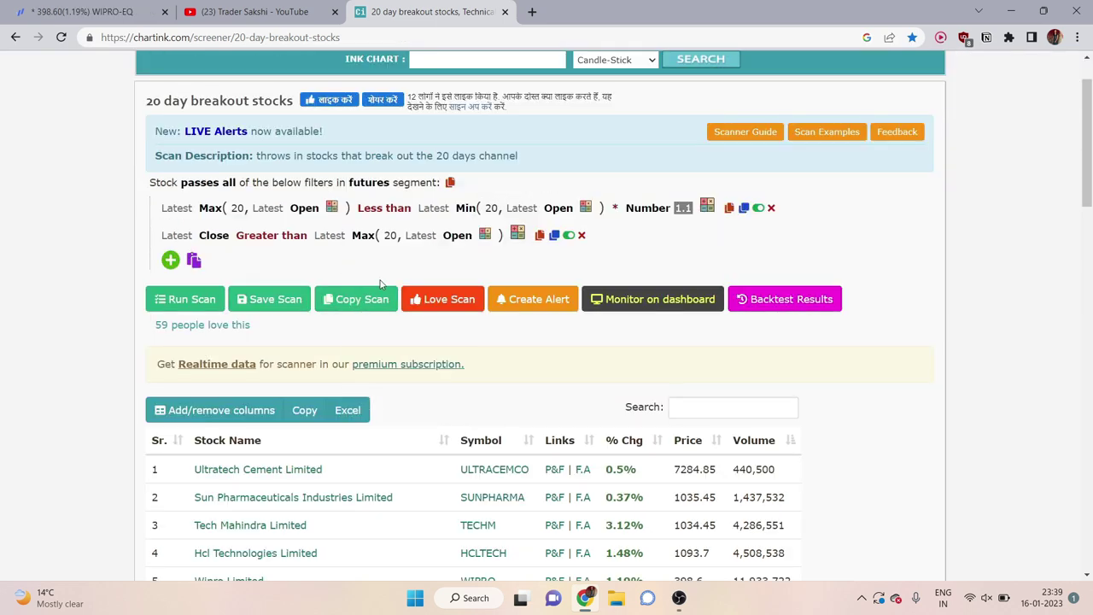
pyautogui.click(184, 299)
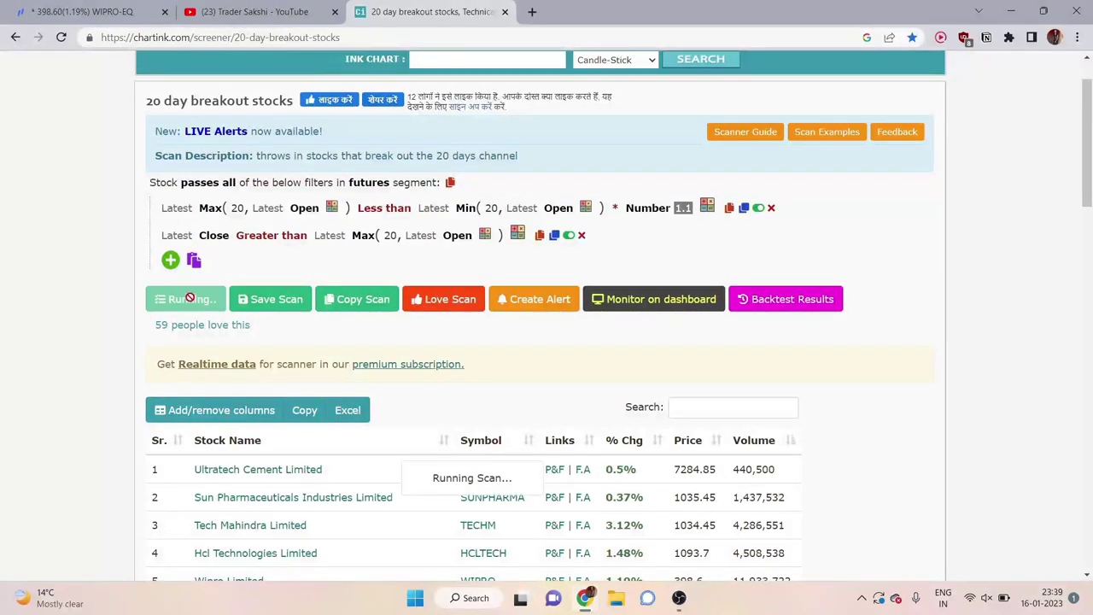
# Sort the nine futures results by volume, highest first, then go to the Fyers chart.
pyautogui.scroll(-1, 714, 370)
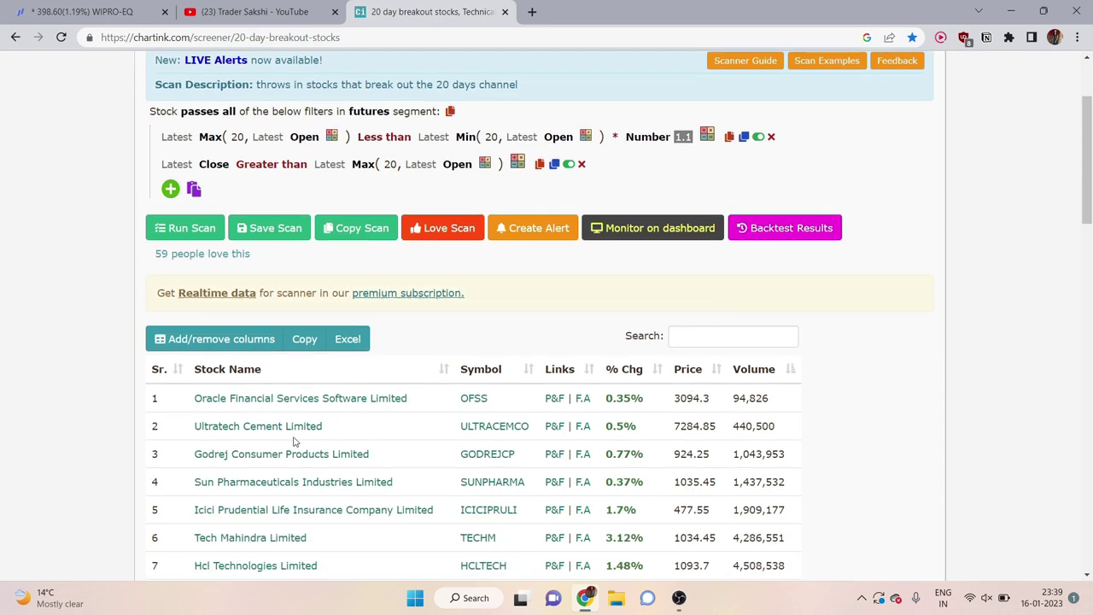
pyautogui.scroll(-2, 239, 403)
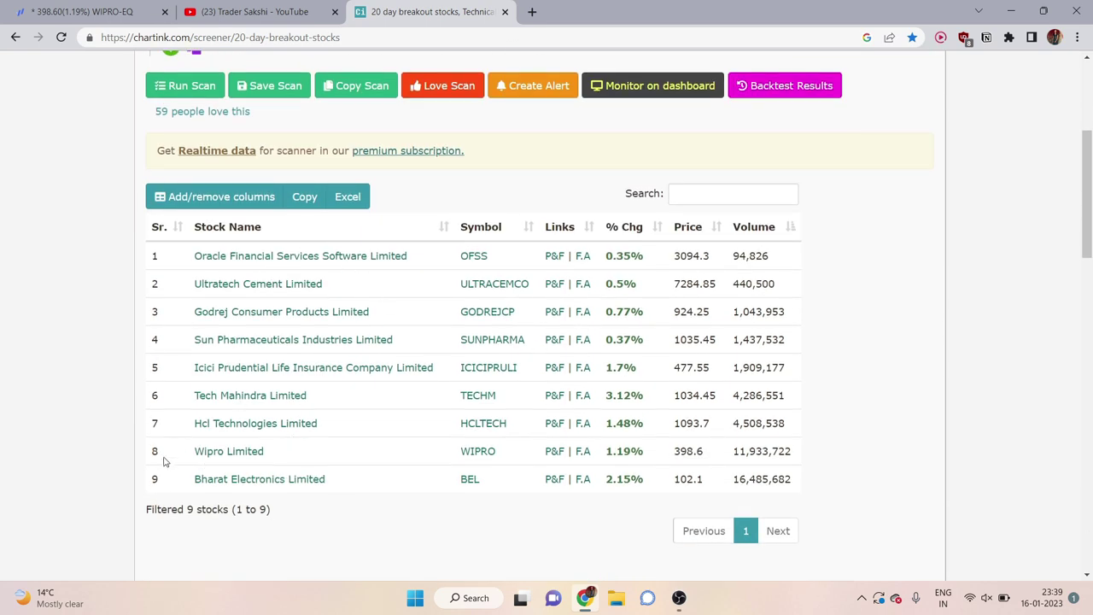
pyautogui.click(745, 230)
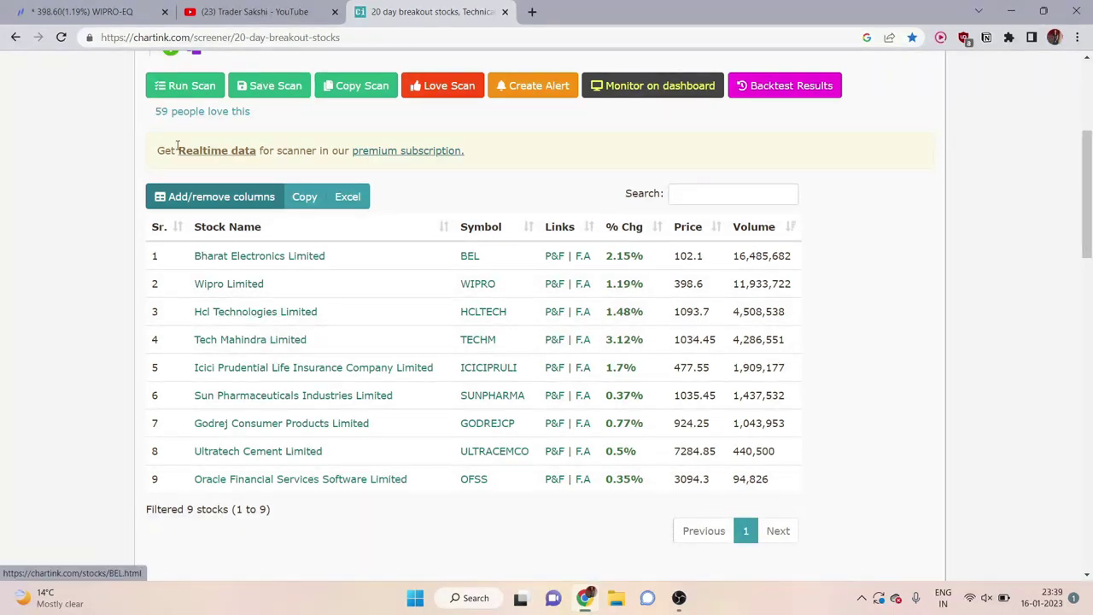
pyautogui.hotkey('ctrl', '1')
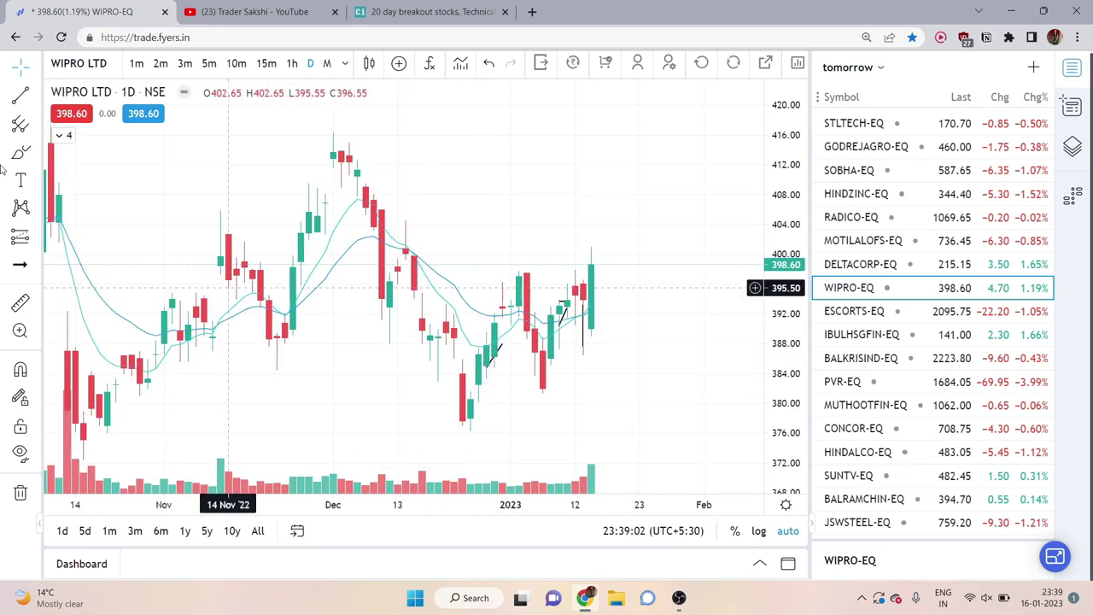
# Brush a W-shaped swing on the WIPRO daily chart and underline its late-December and early-January lows.
pyautogui.click(21, 151)
pyautogui.moveTo(353, 152)
pyautogui.mouseDown()
pyautogui.moveTo(401, 256)
pyautogui.moveTo(444, 410)
pyautogui.moveTo(504, 284)
pyautogui.moveTo(542, 376)
pyautogui.moveTo(582, 284)
pyautogui.mouseUp()
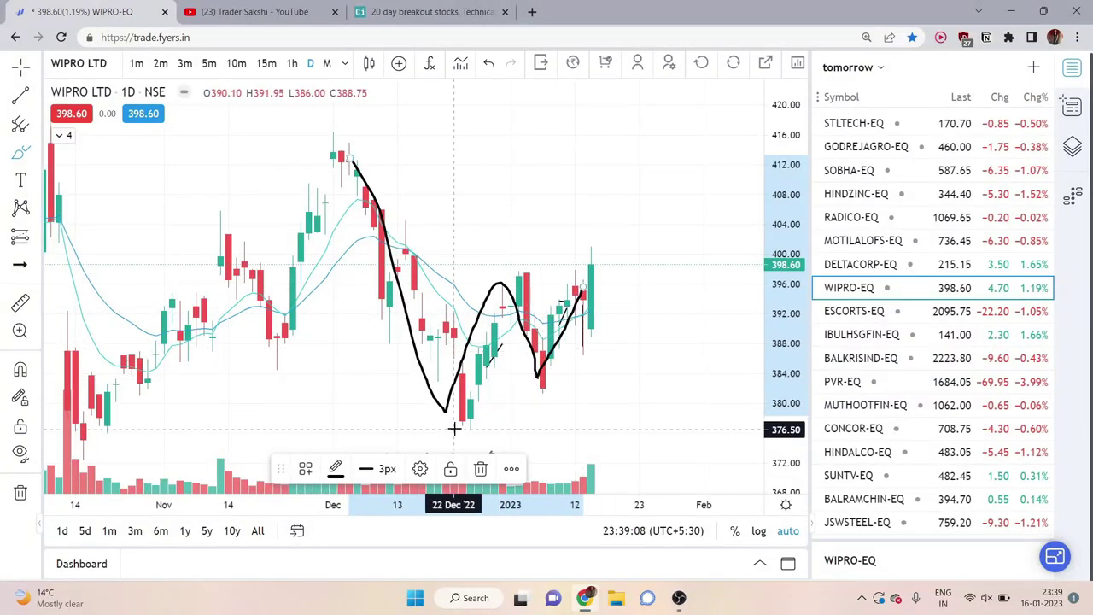
pyautogui.moveTo(455, 429); pyautogui.dragTo(493, 431)
pyautogui.moveTo(521, 392); pyautogui.dragTo(560, 392)
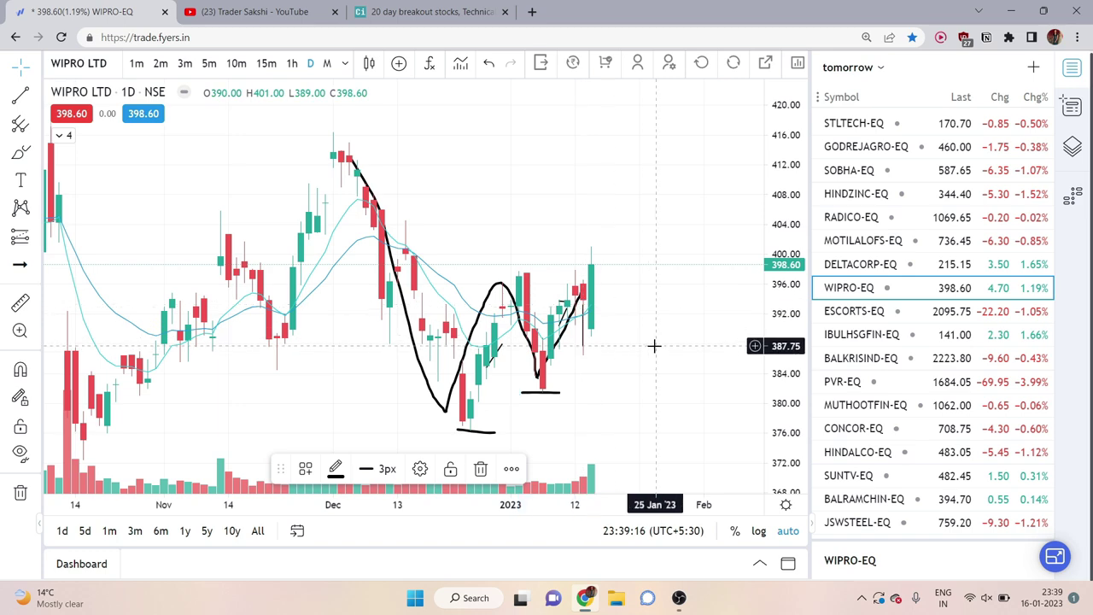
pyautogui.scroll(-4, 552, 310)
pyautogui.scroll(3, 556, 307)
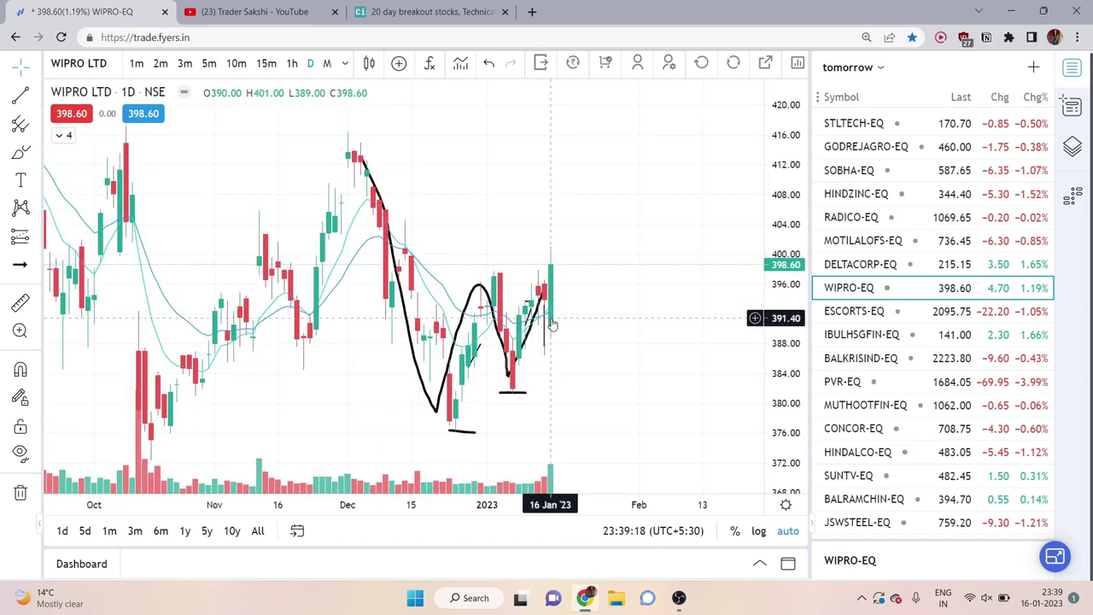
pyautogui.click(385, 12)
pyautogui.scroll(-1, 495, 314)
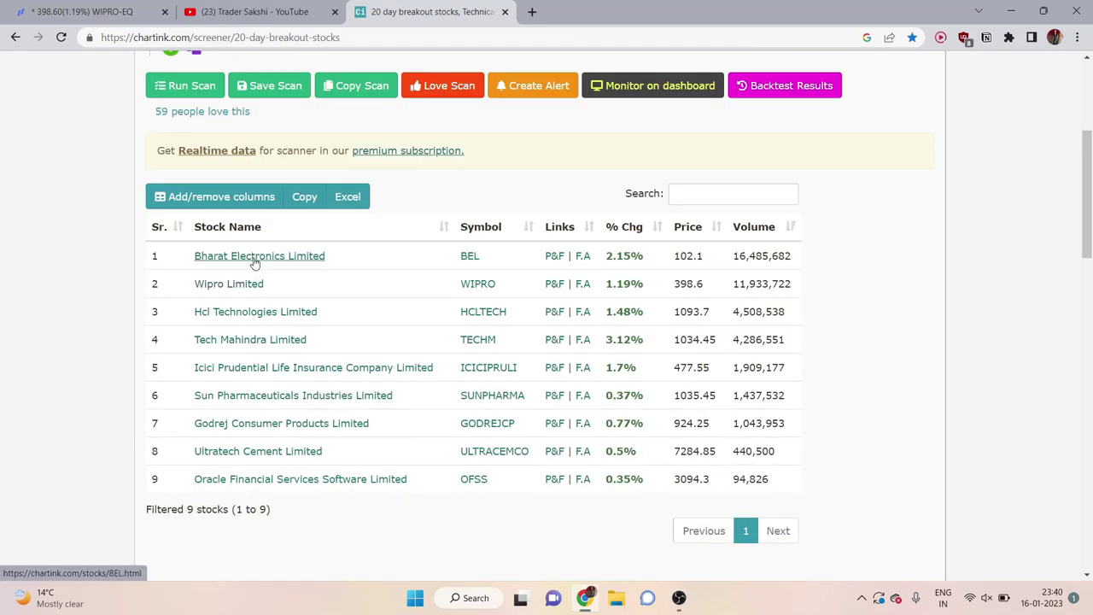
# Load the Bharat Electronics (BEL) chart in Fyers.
pyautogui.click(81, 12)
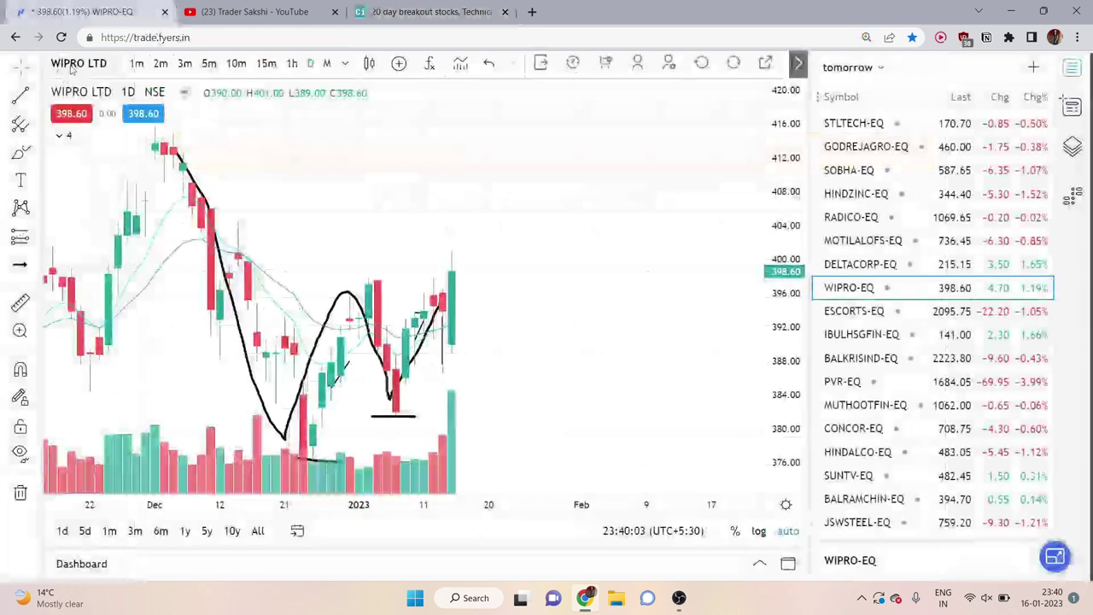
pyautogui.click(73, 65)
pyautogui.write('BEL')
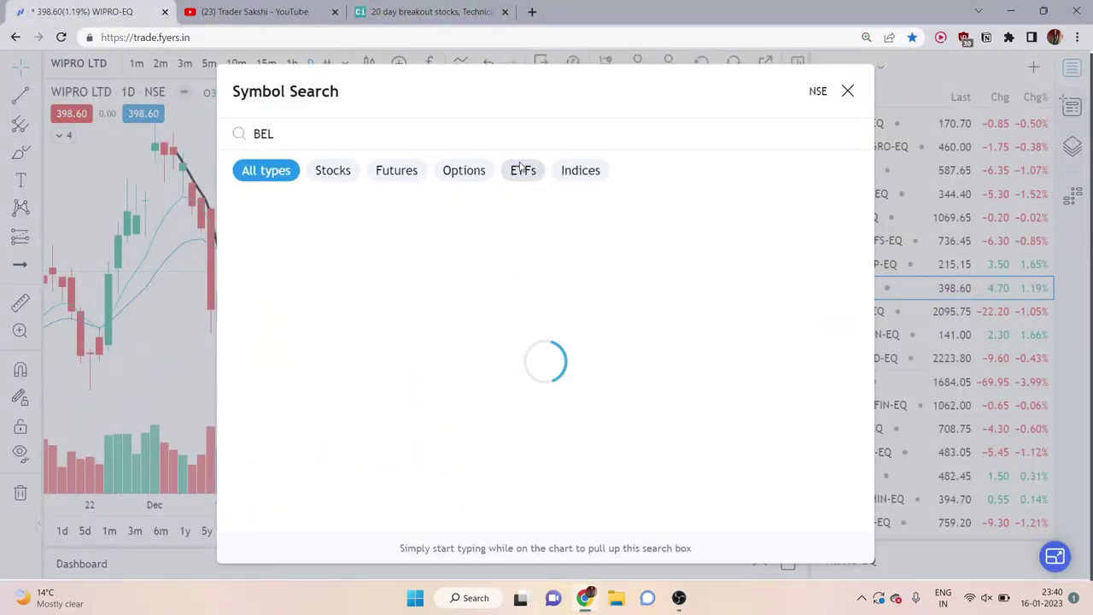
pyautogui.press('Return')
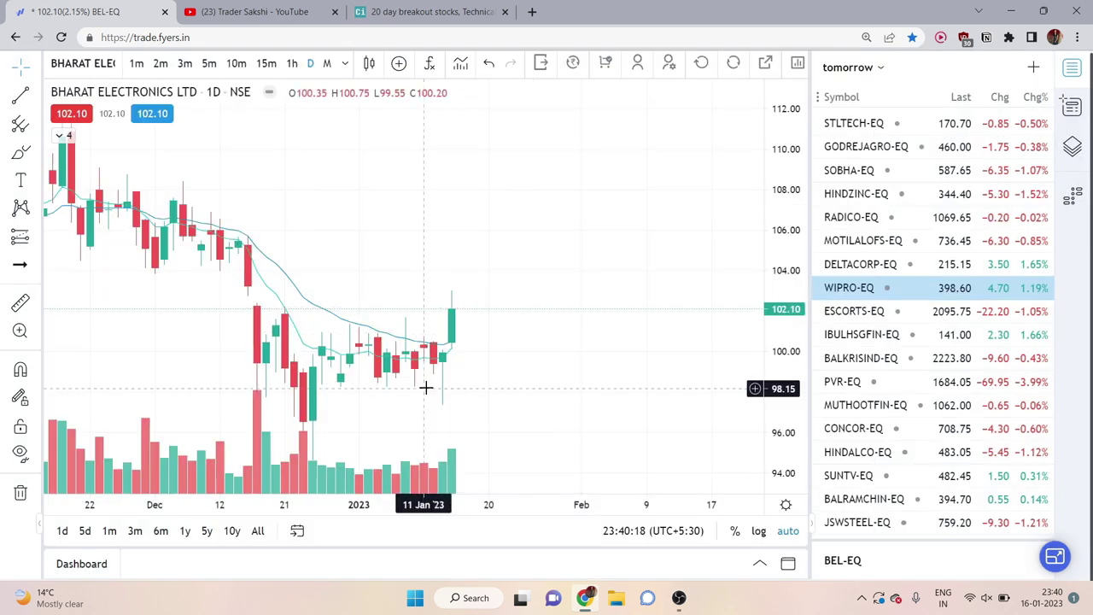
# Draw a horizontal line from the 21 Dec 22 to 17 Jan 23 candle marking BEL's consolidation.
pyautogui.hotkey('alt', 't')
pyautogui.click(365, 338)
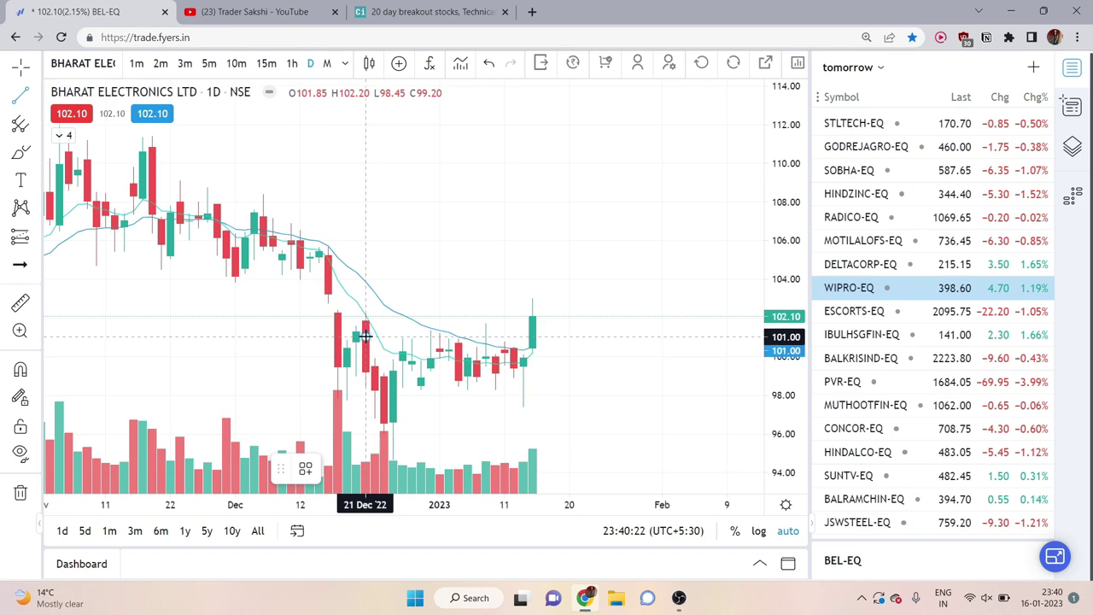
pyautogui.click(538, 338)
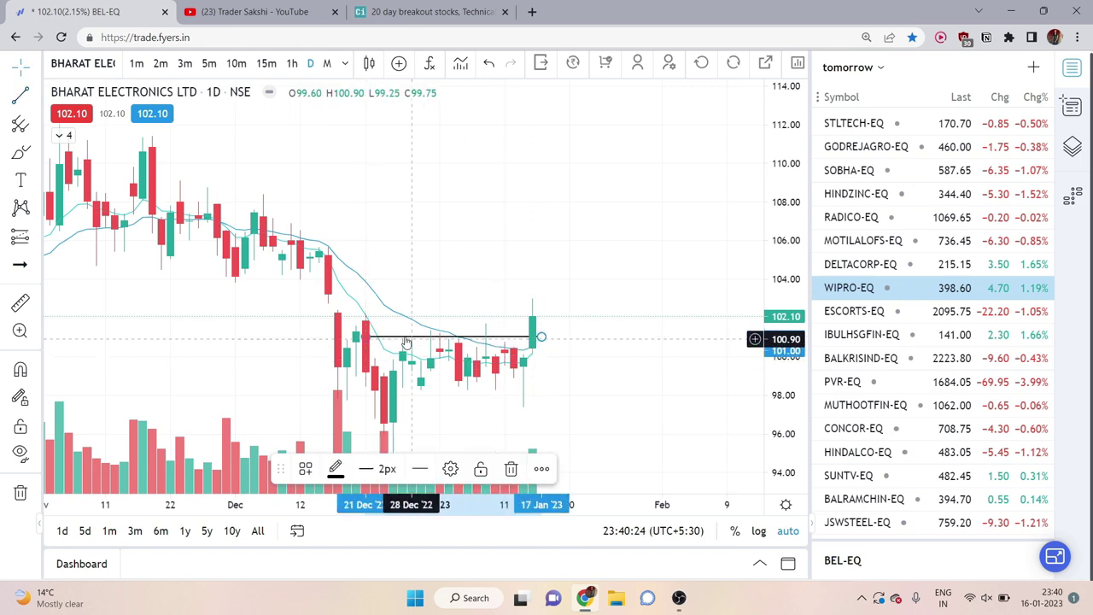
pyautogui.click(647, 361)
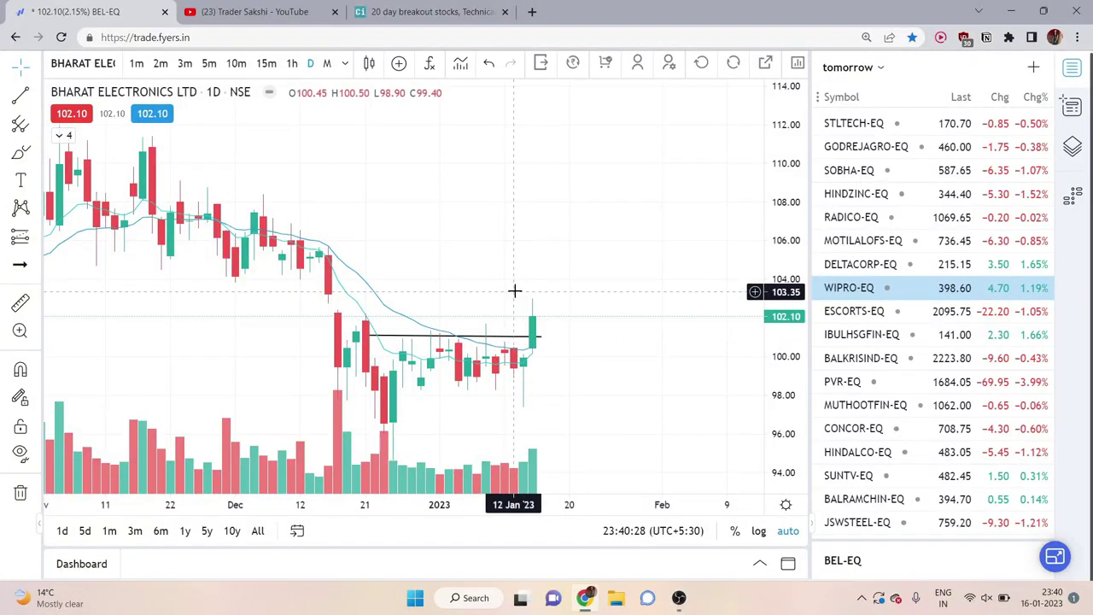
pyautogui.moveTo(563, 384); pyautogui.dragTo(517, 368)
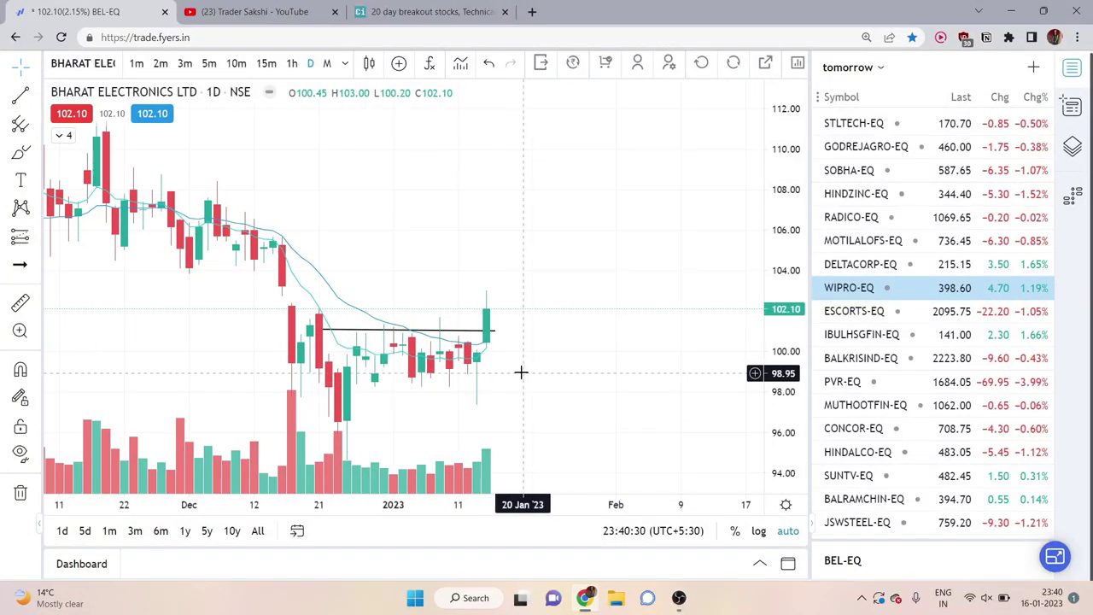
pyautogui.scroll(-2, 518, 369)
pyautogui.scroll(-2, 521, 372)
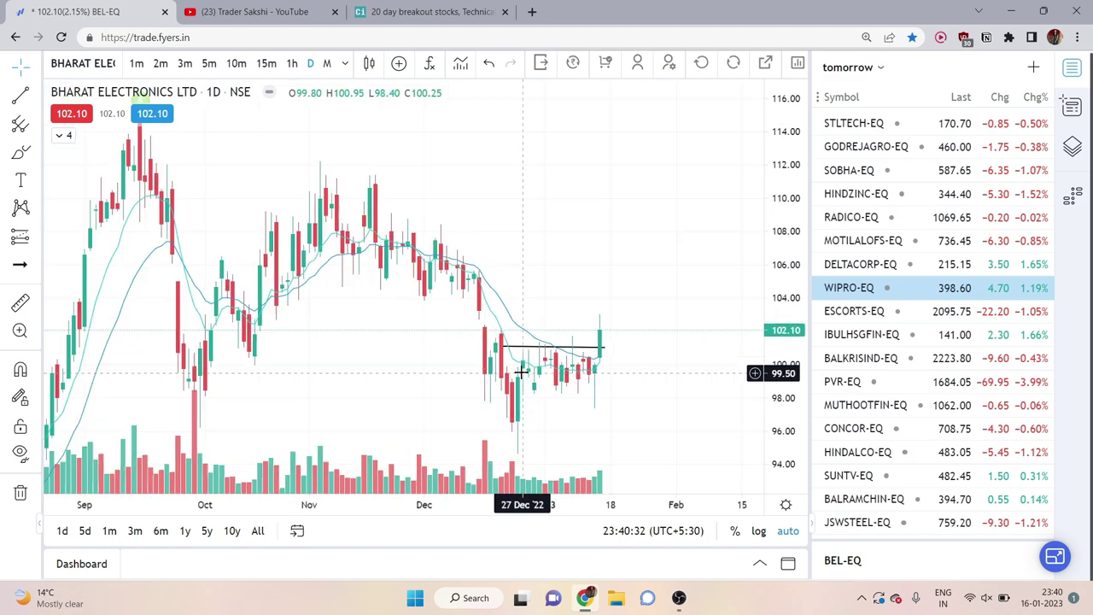
# Check the screener results, then zoom into the BEL daily chart once more.
pyautogui.click(431, 12)
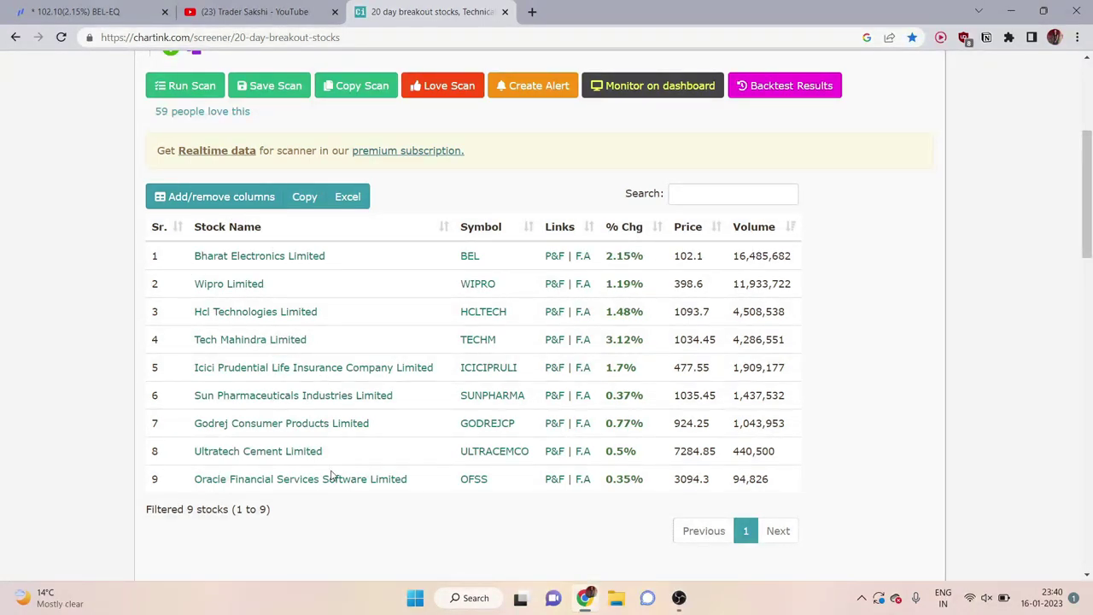
pyautogui.click(3, 14)
pyautogui.scroll(1, 600, 295)
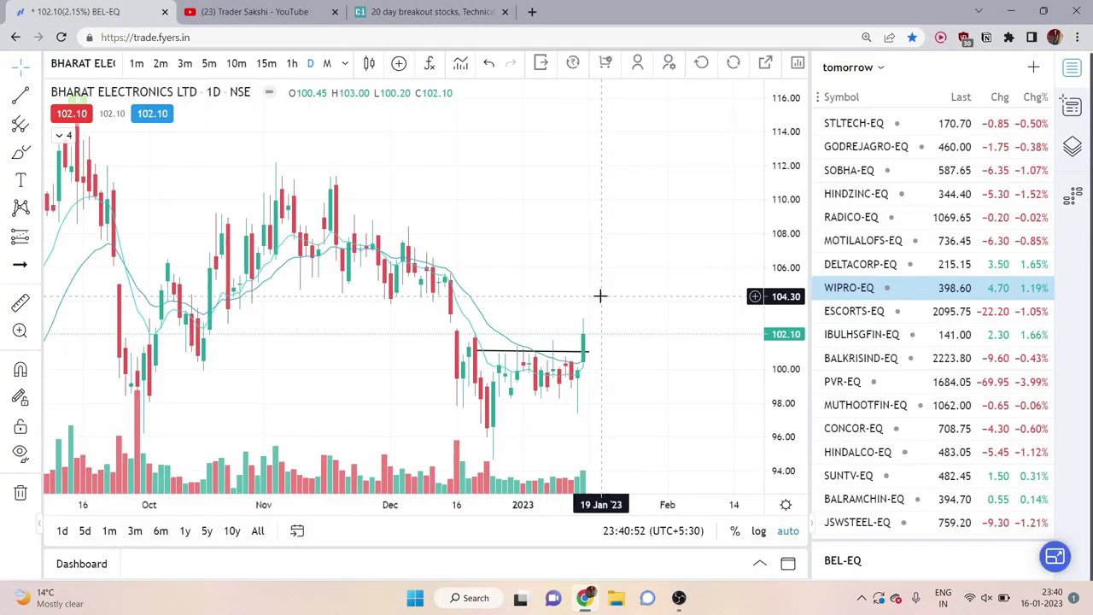
pyautogui.scroll(2, 589, 307)
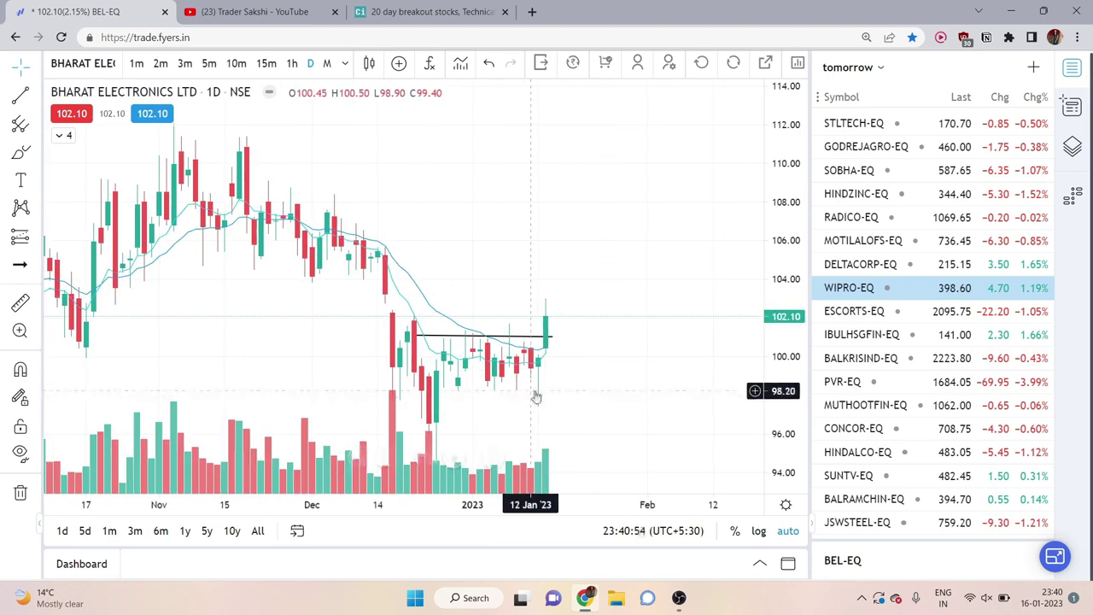
pyautogui.click(431, 12)
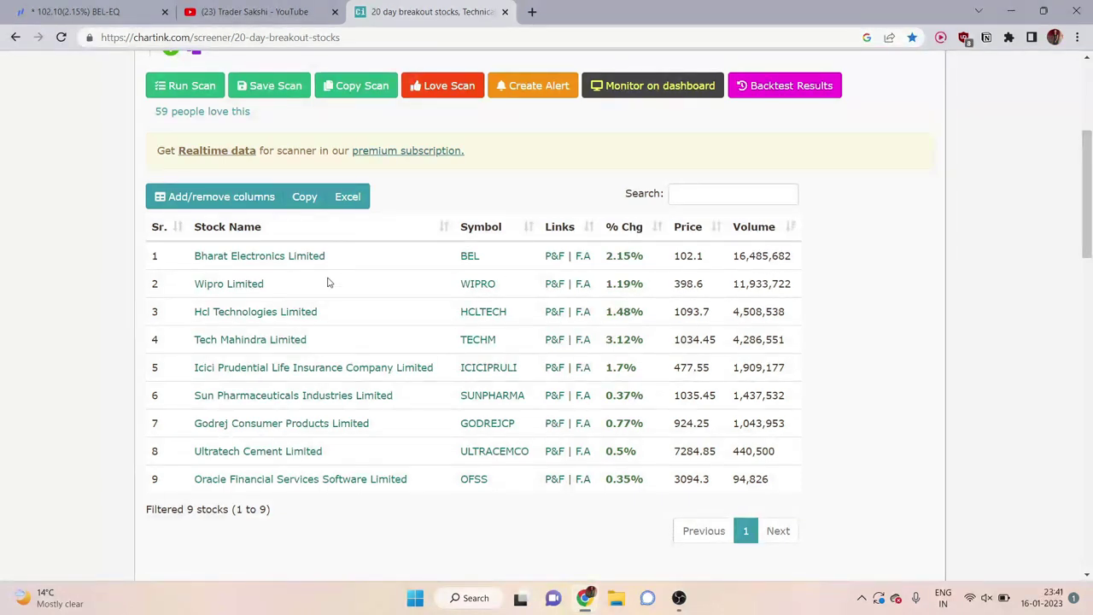
# Load the HCL Technologies chart in Fyers.
pyautogui.hotkey('ctrl', '1')
pyautogui.click(101, 62)
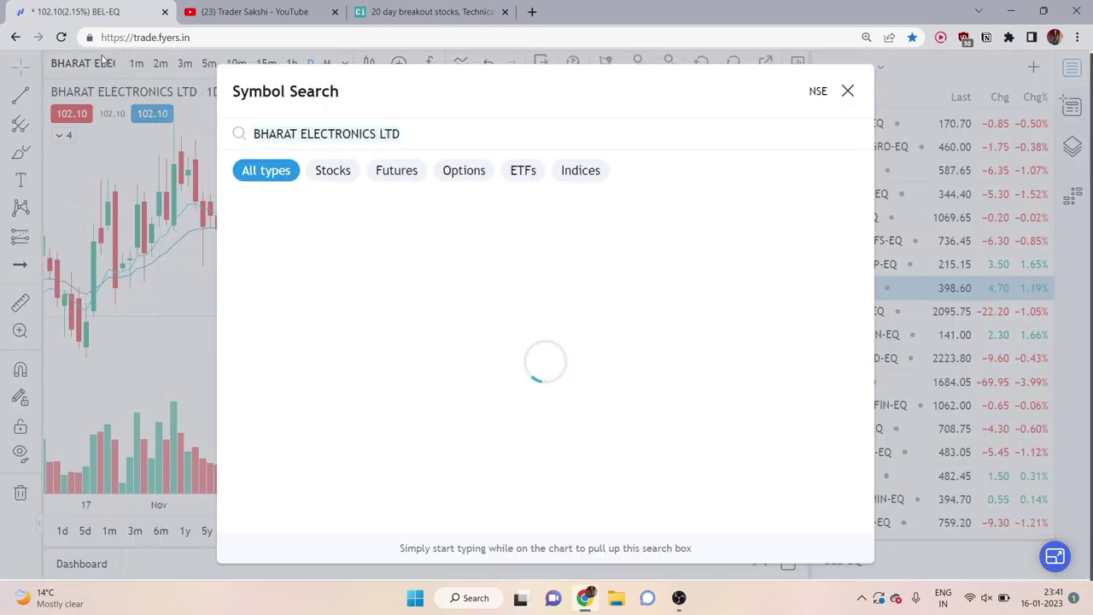
pyautogui.write('HCL')
pyautogui.press('Return')
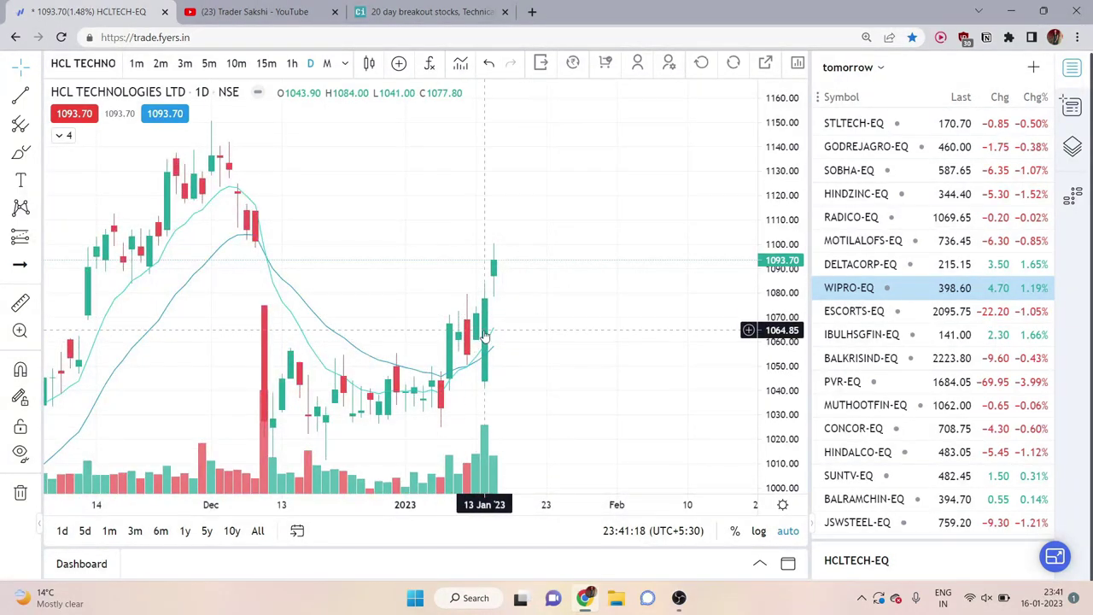
# Draw a resistance line near 1100 from the early-December peak to 23 Jan on HCL.
pyautogui.scroll(-3, 486, 329)
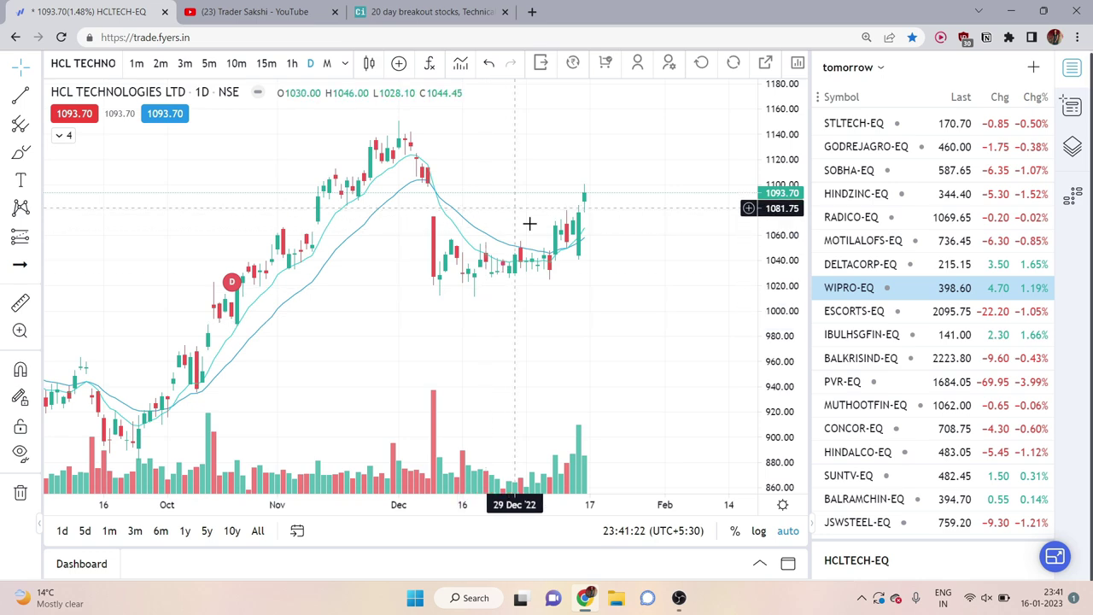
pyautogui.scroll(2, 555, 268)
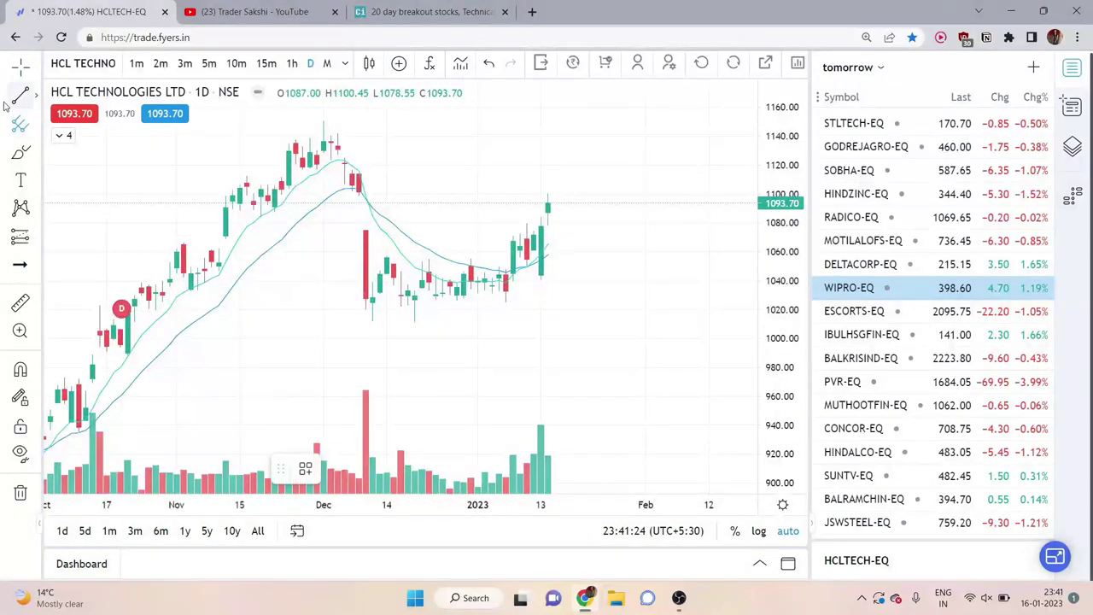
pyautogui.click(330, 194)
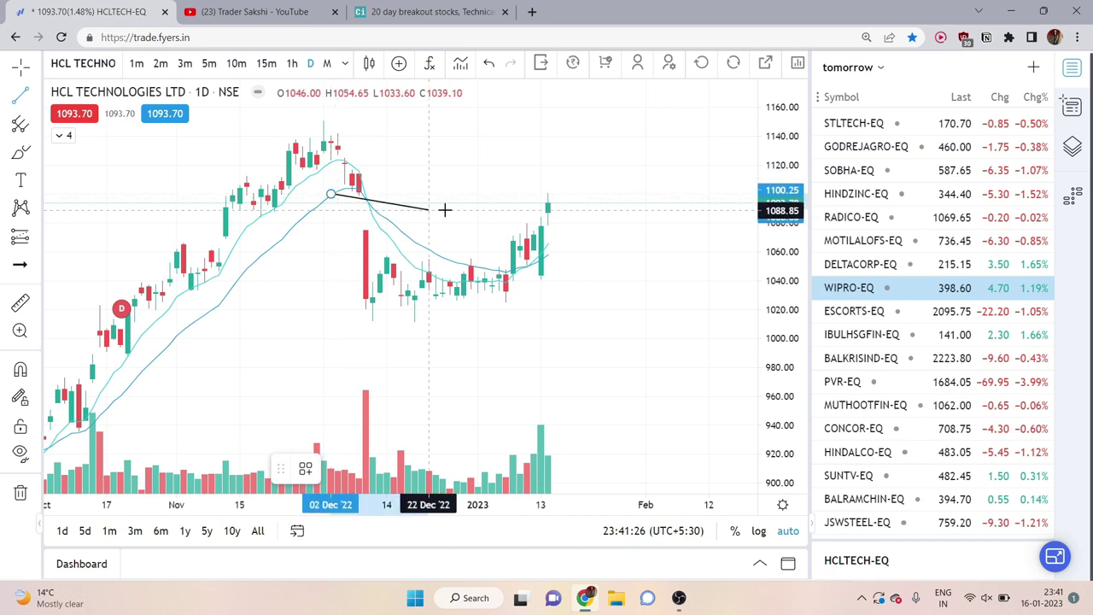
pyautogui.click(588, 194)
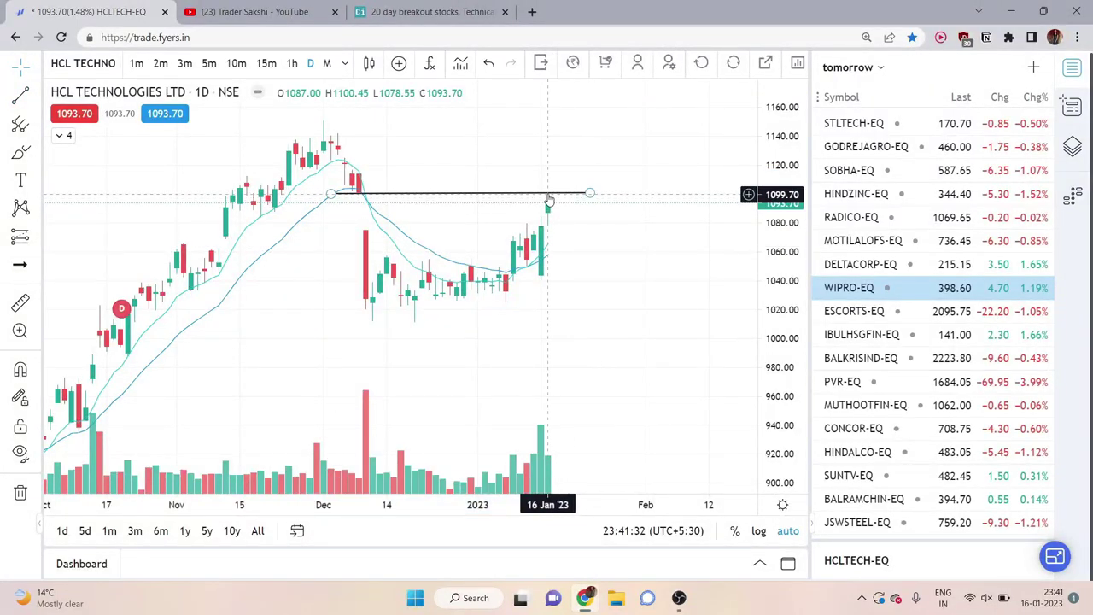
pyautogui.hscroll(3, 556, 280)
pyautogui.hscroll(1, 556, 280)
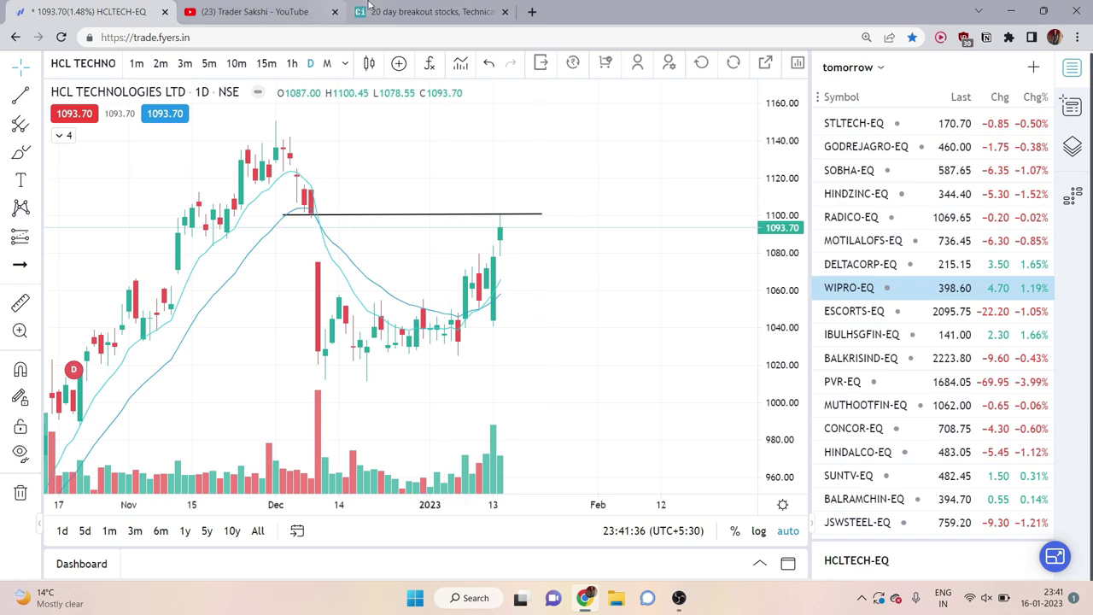
# Check the screener results, then search the Fyers symbols for TECHM.
pyautogui.click(385, 9)
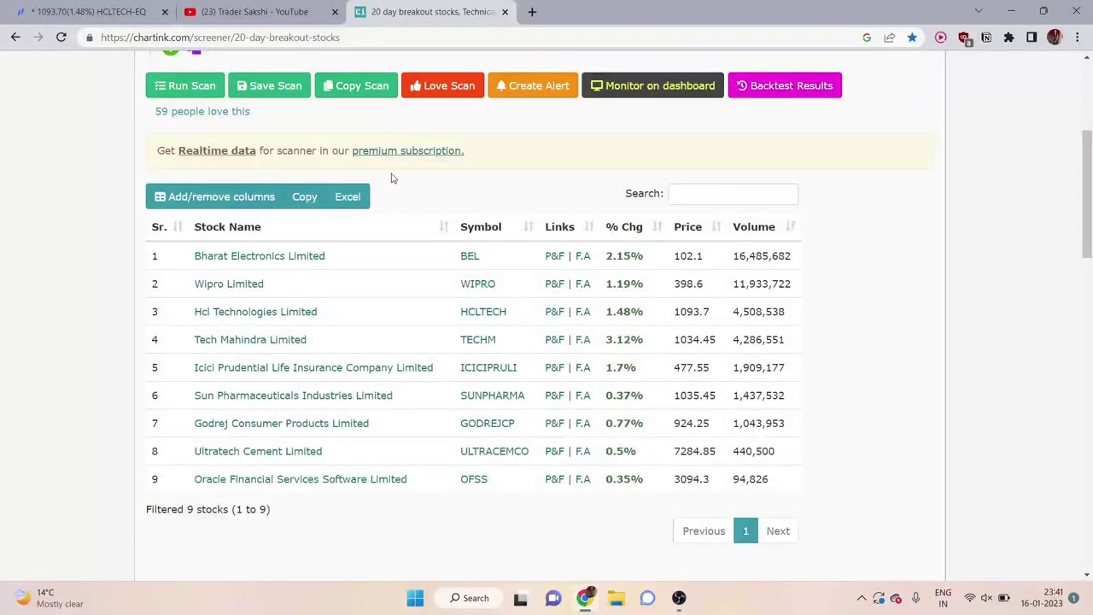
pyautogui.click(92, 11)
pyautogui.click(90, 66)
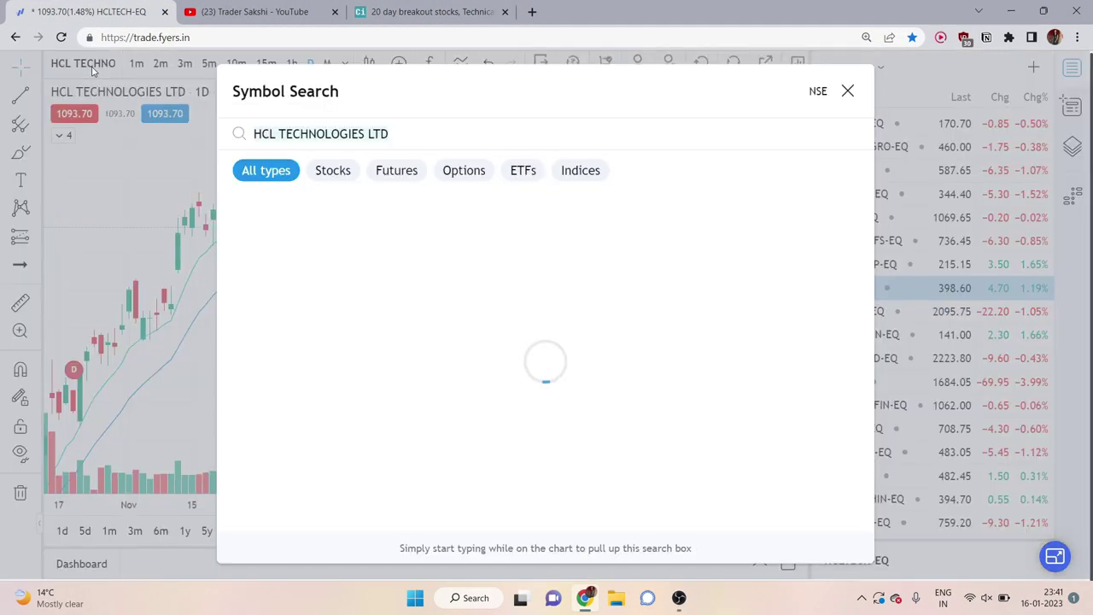
pyautogui.write('TECHM')
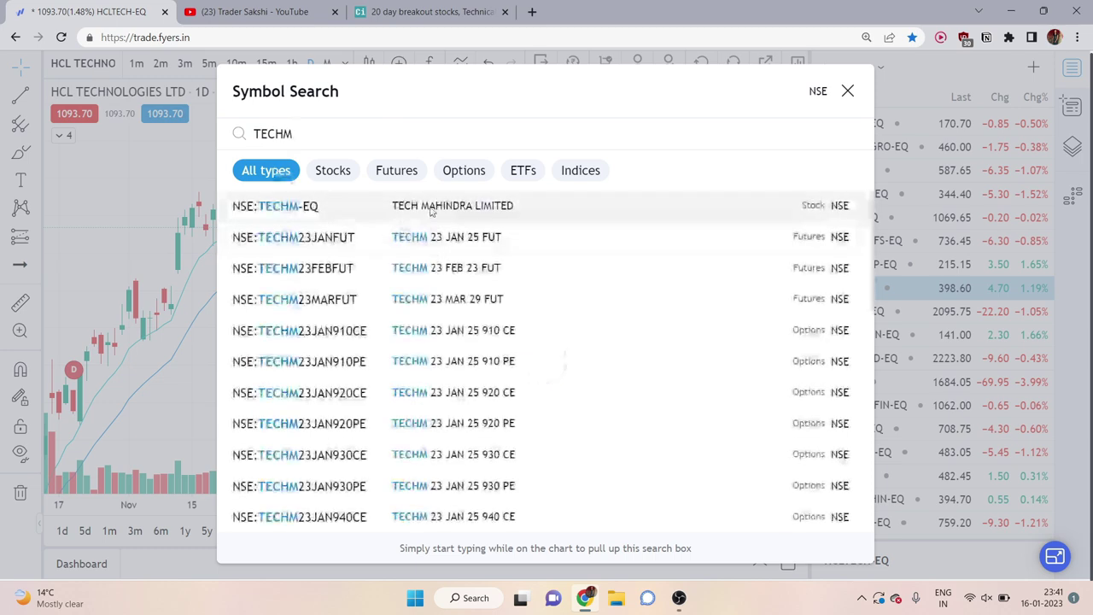
# Open the TECHM-EQ daily chart and zoom in to review it, checking the screener in between.
pyautogui.click(435, 209)
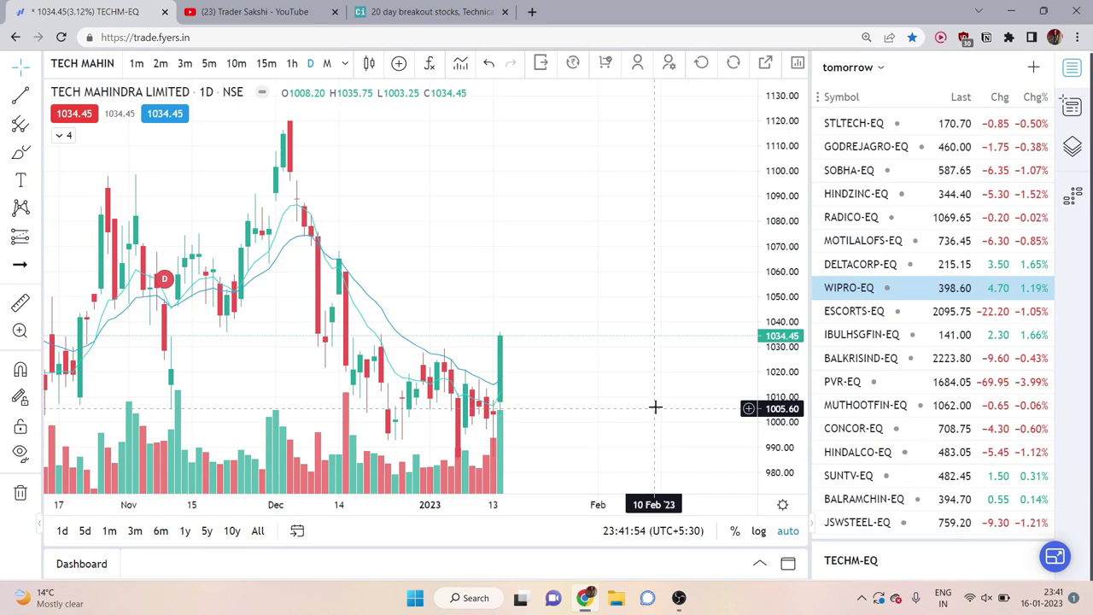
pyautogui.scroll(3, 525, 398)
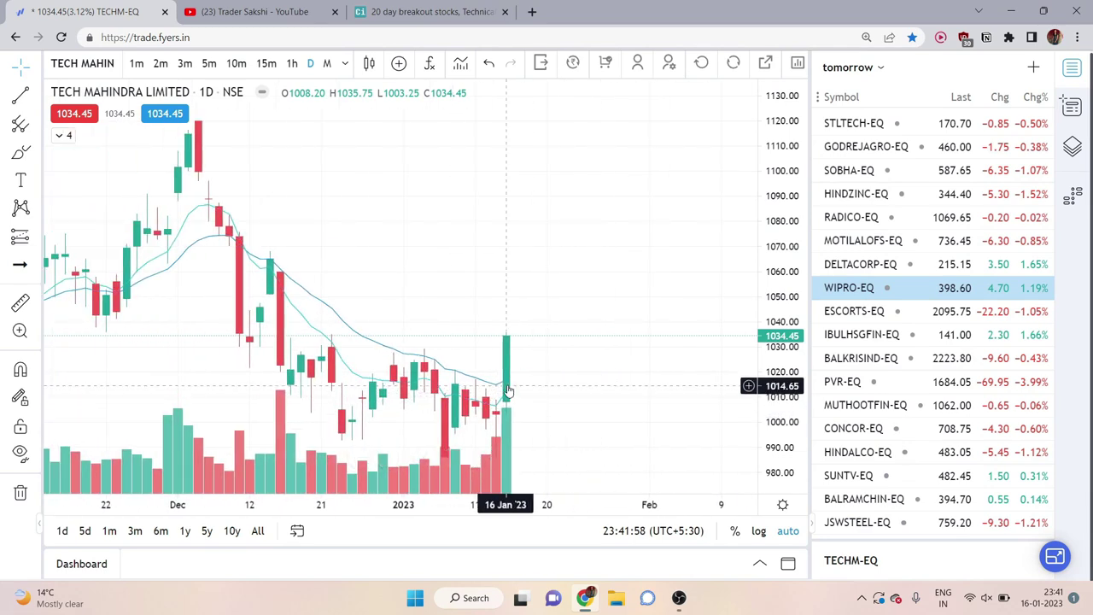
pyautogui.scroll(-2, 525, 385)
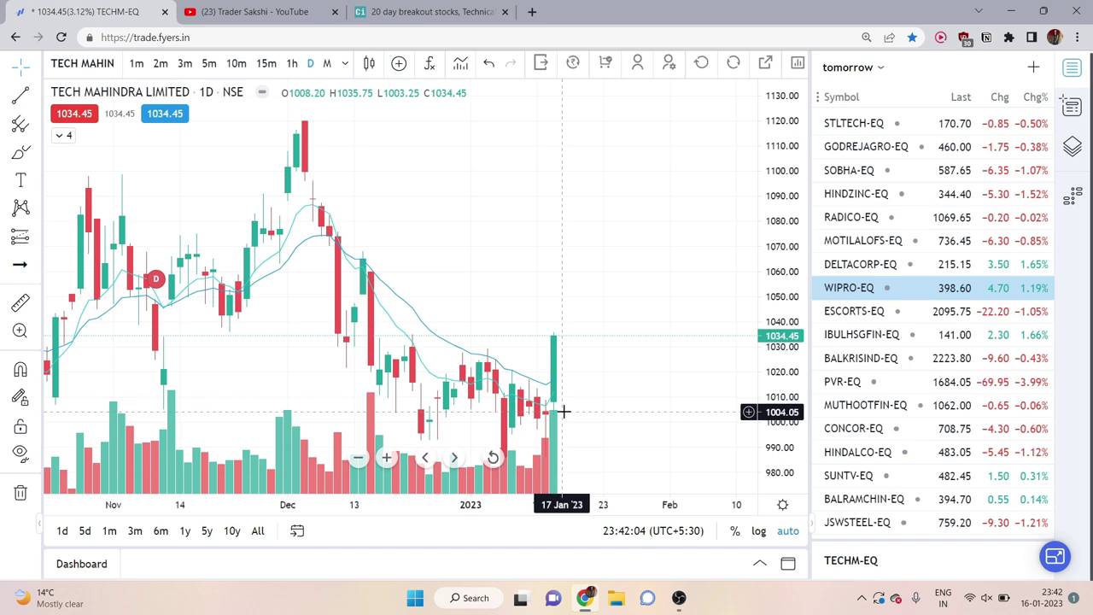
pyautogui.click(414, 12)
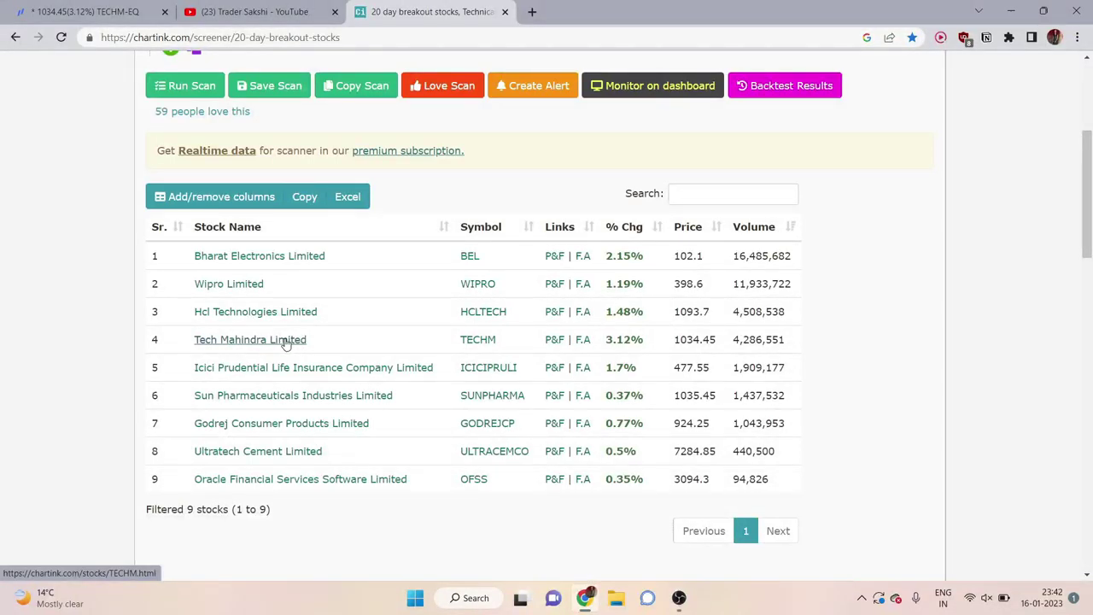
pyautogui.click(85, 12)
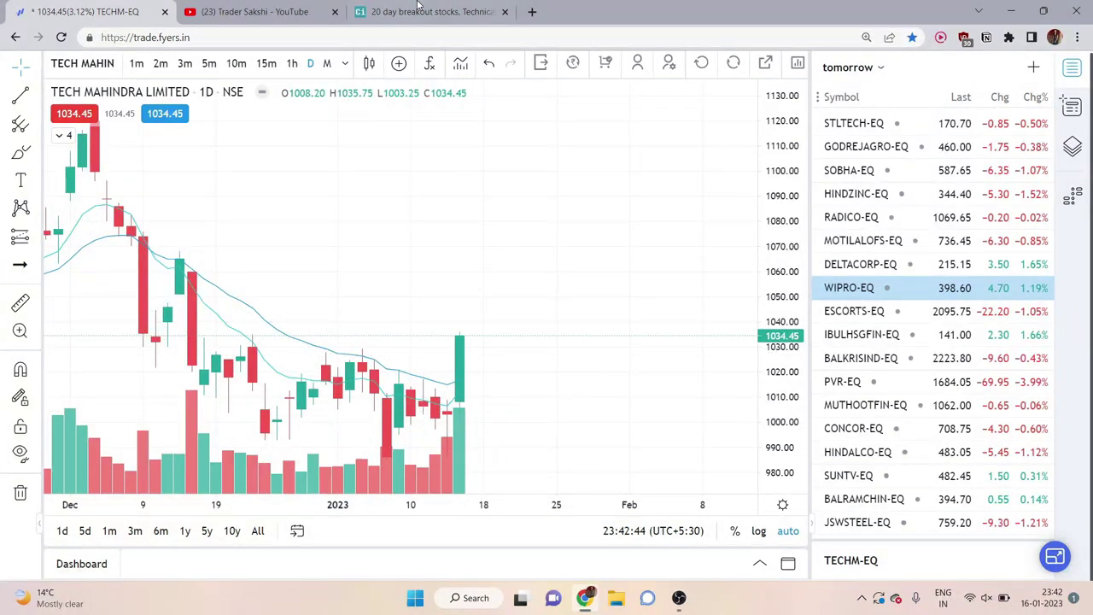
pyautogui.scroll(-5, 512, 398)
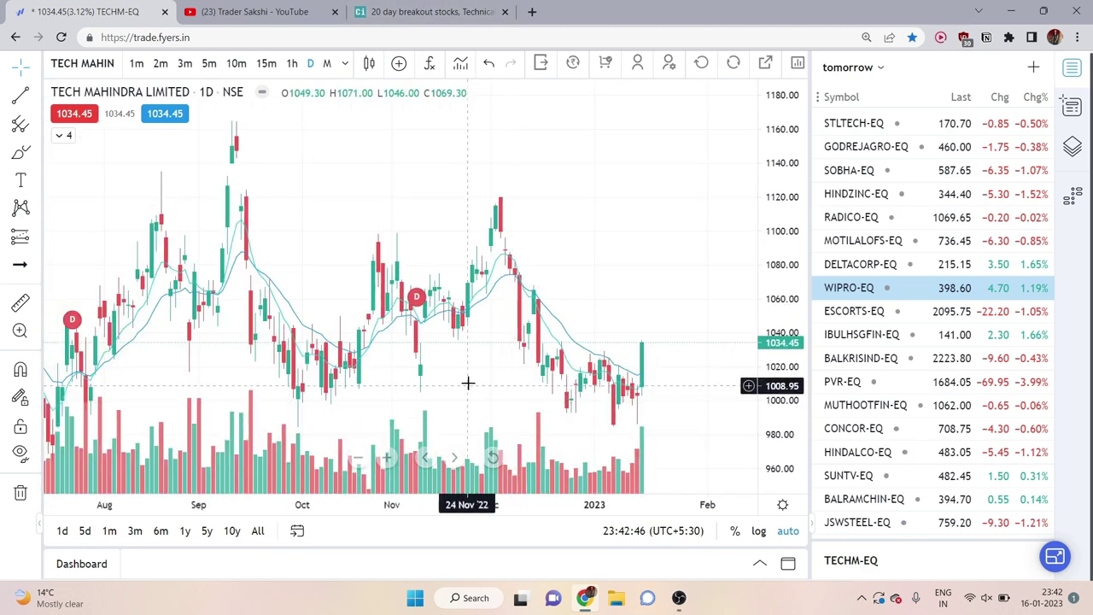
pyautogui.click(433, 11)
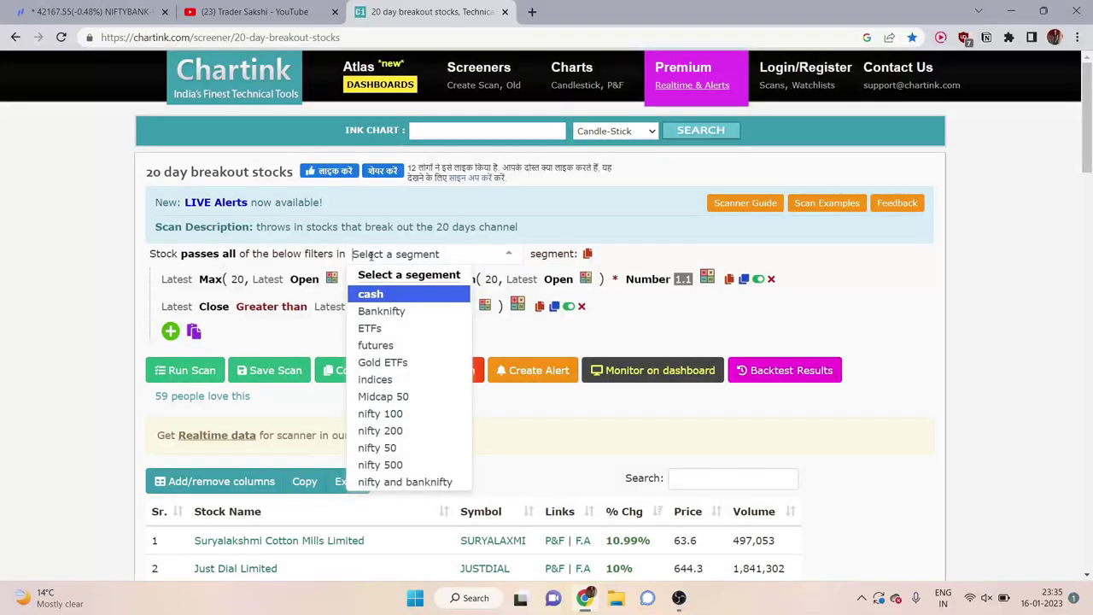
# Run the 20 day breakout scan on Nifty 50 and sort its five results by volume, lowest first.
pyautogui.click(384, 448)
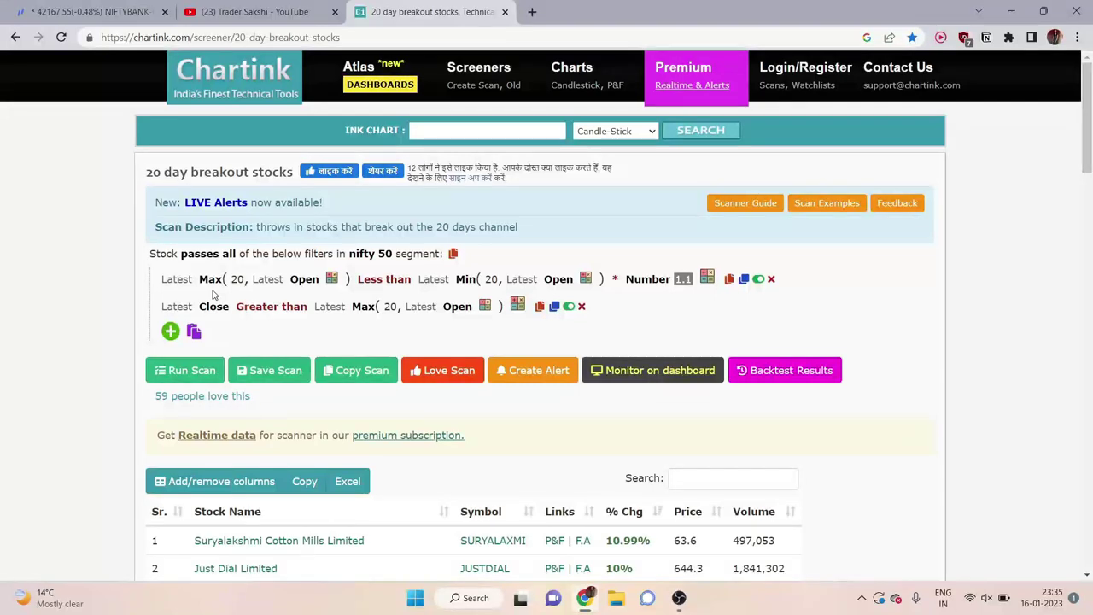
pyautogui.click(198, 368)
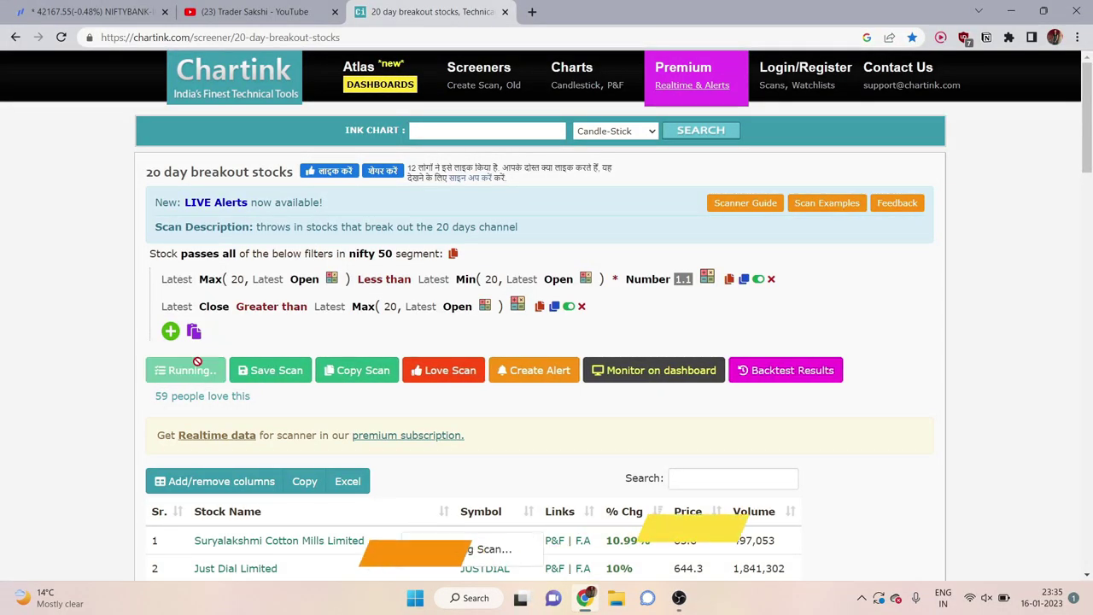
pyautogui.scroll(-3, 321, 456)
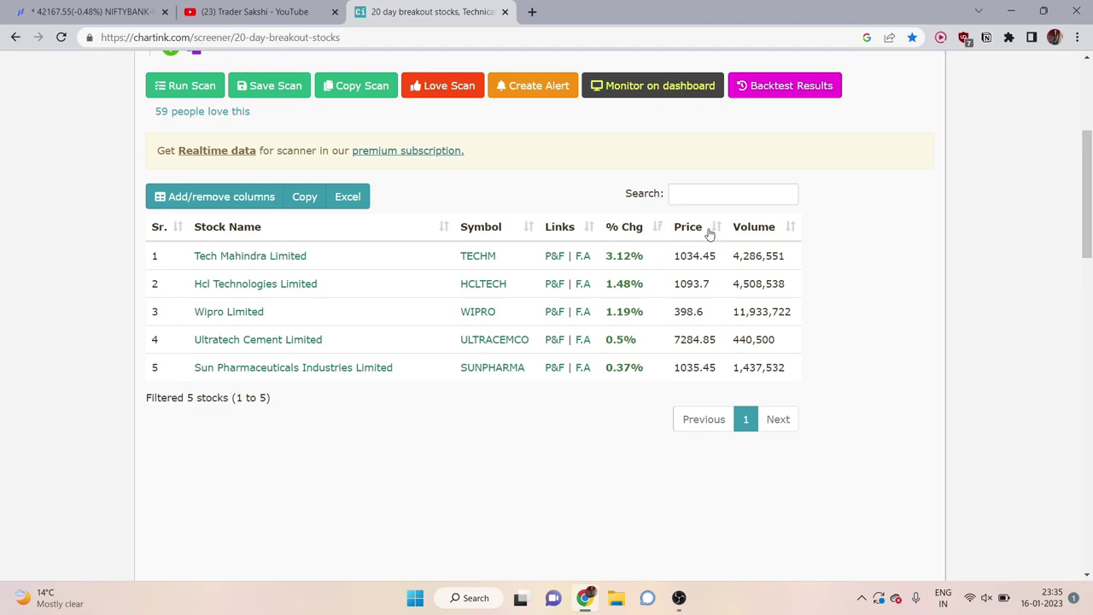
pyautogui.click(763, 229)
pyautogui.scroll(2, 353, 432)
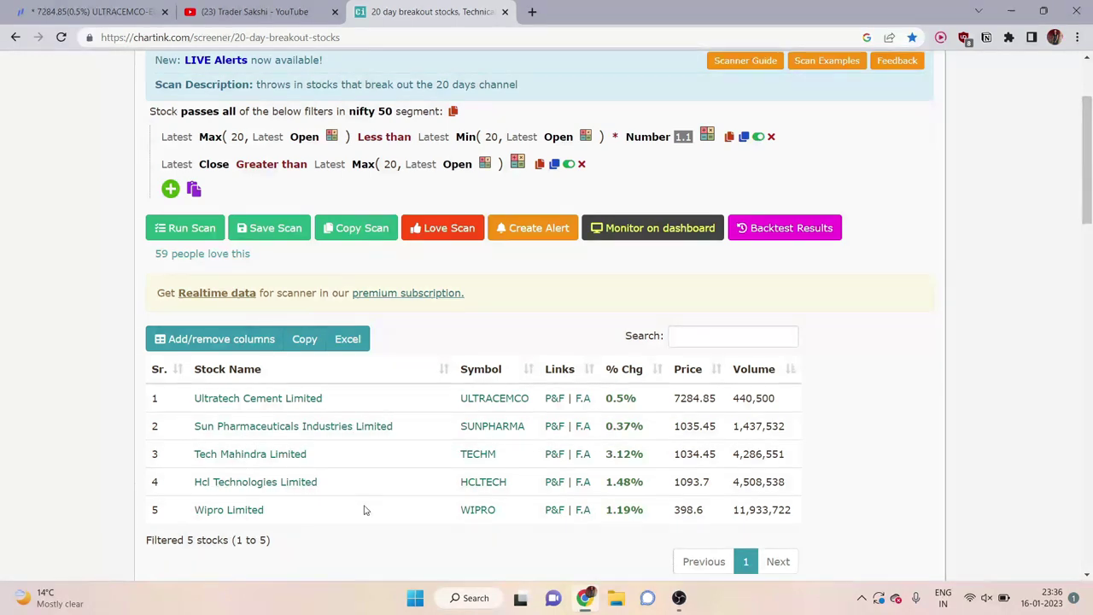
pyautogui.scroll(-1, 365, 510)
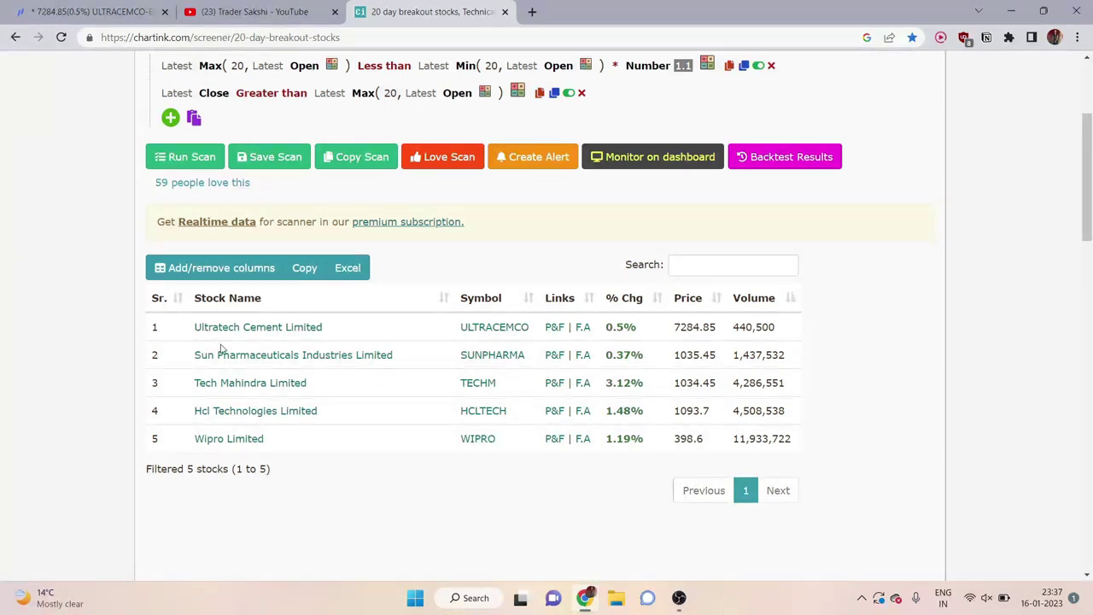
# Switch the UltraTech Cement chart in Fyers to monthly candles.
pyautogui.click(79, 7)
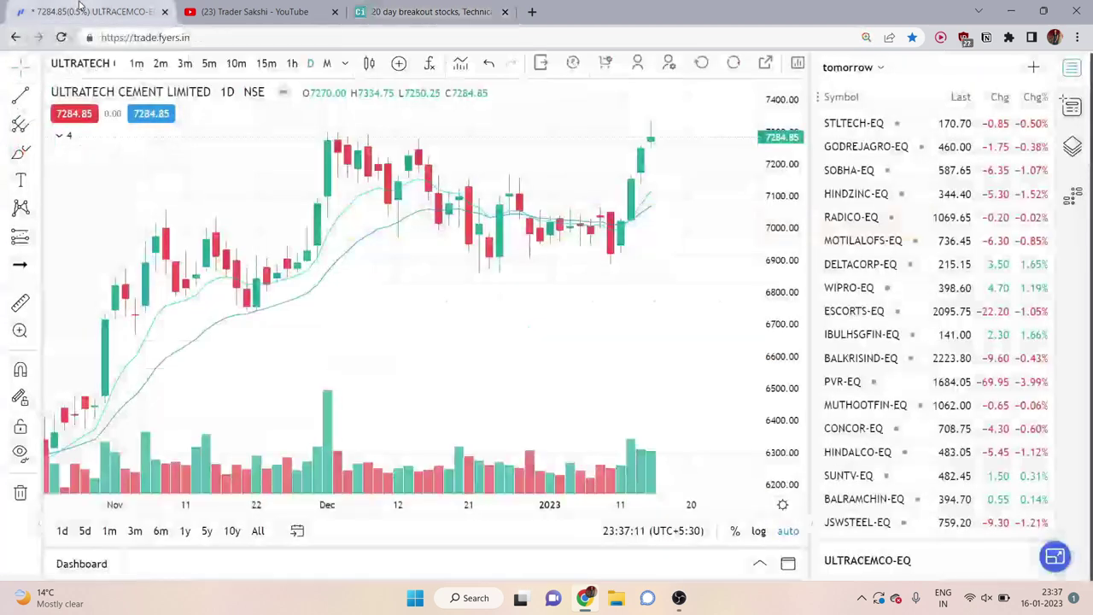
pyautogui.scroll(2, 313, 346)
pyautogui.scroll(-3, 312, 346)
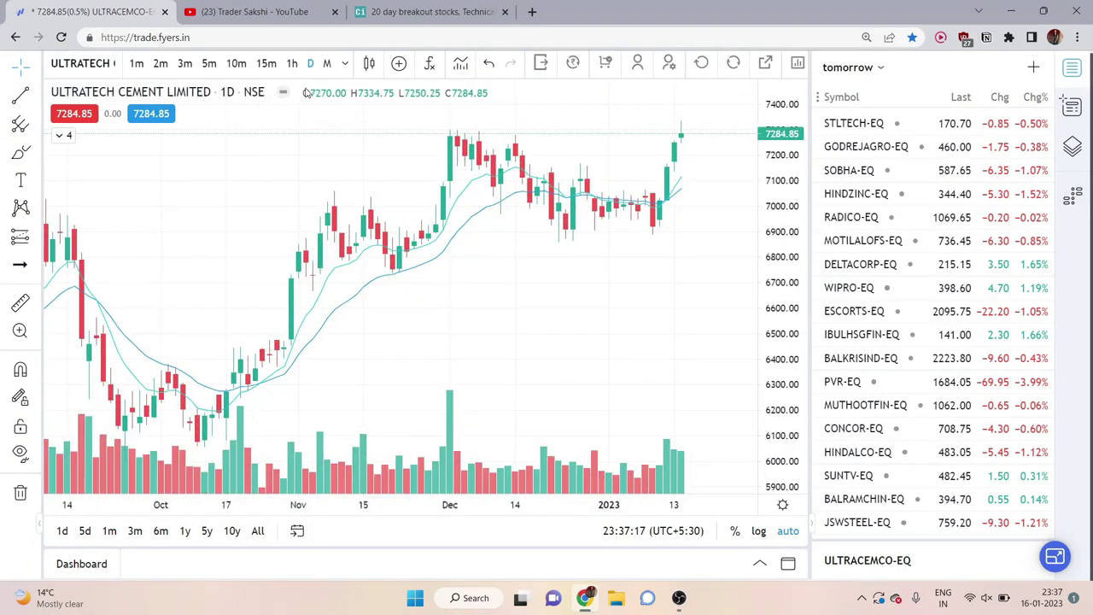
pyautogui.click(324, 65)
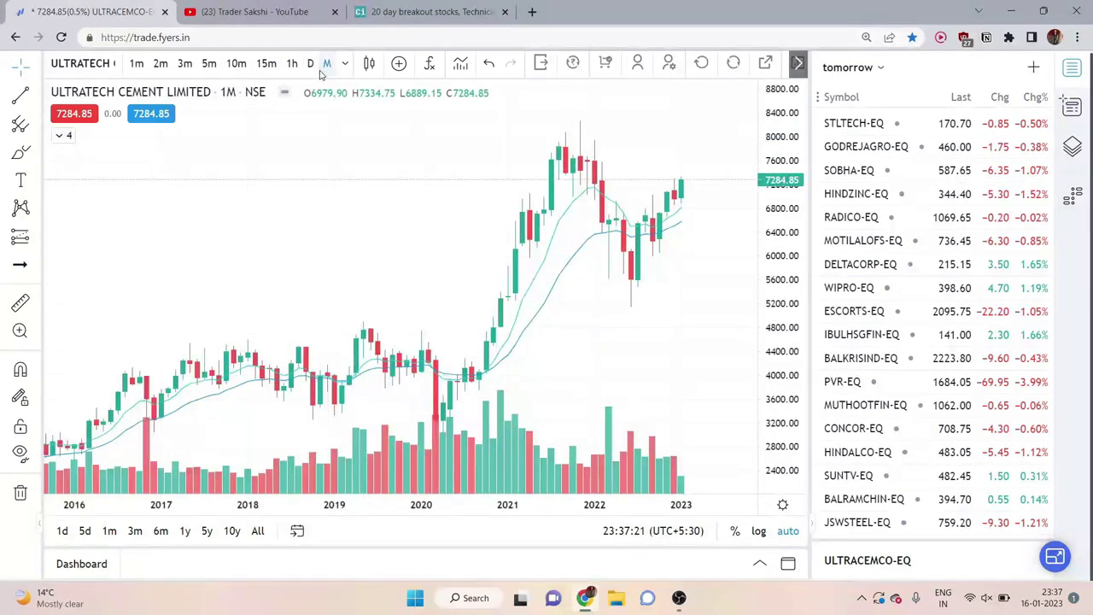
pyautogui.hotkey('ctrl', '3')
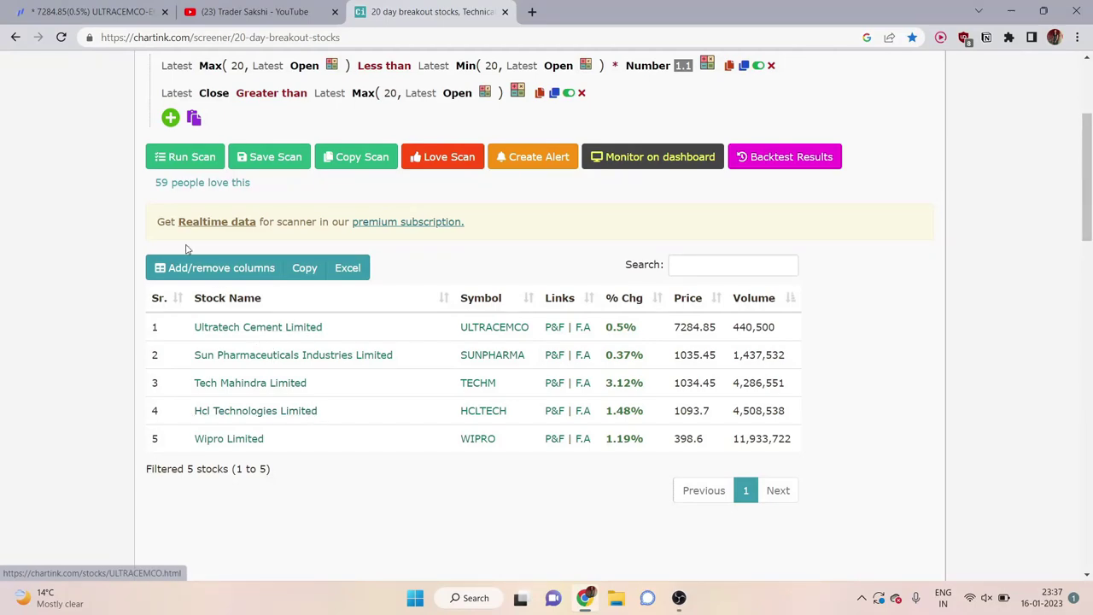
# Zoom and pan the UltraTech monthly chart from 2016 to recent candles, checking the screener.
pyautogui.click(27, 6)
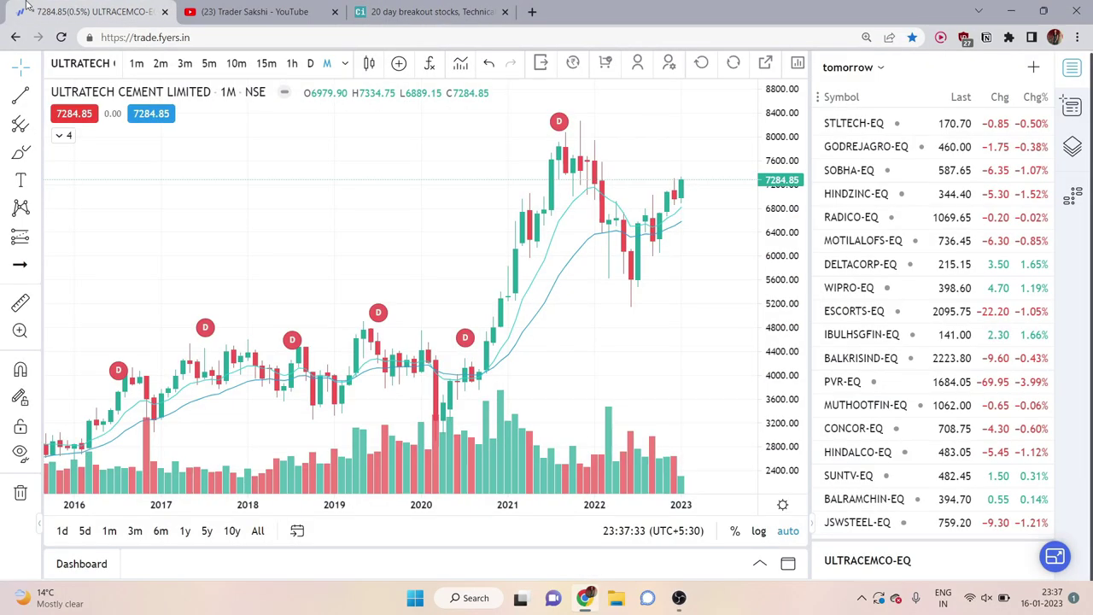
pyautogui.scroll(-2, 296, 200)
pyautogui.scroll(6, 300, 217)
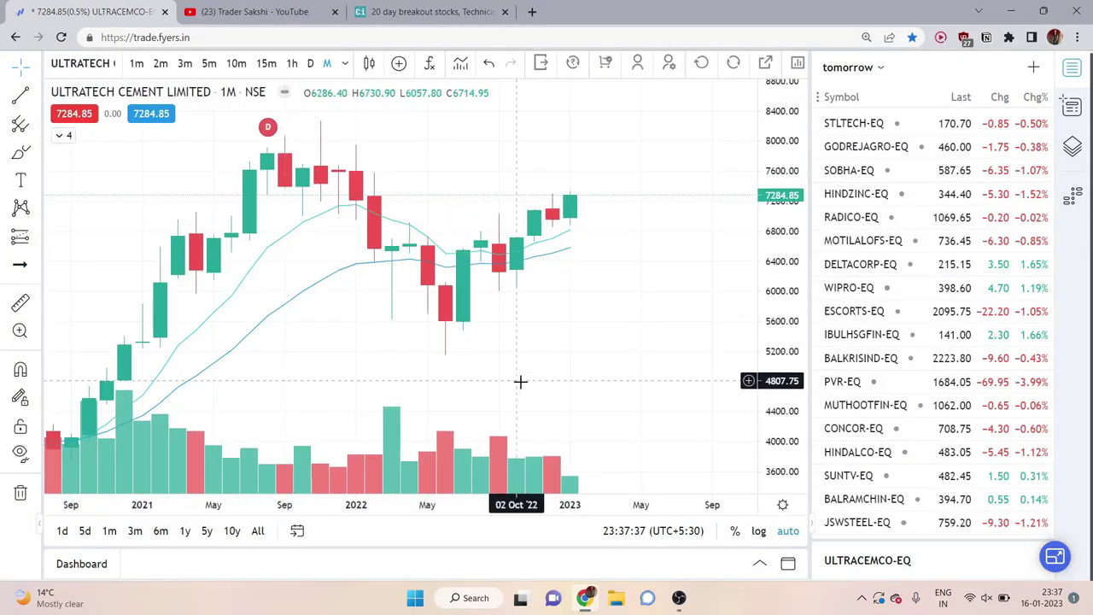
pyautogui.scroll(2, 527, 391)
pyautogui.scroll(-3, 537, 393)
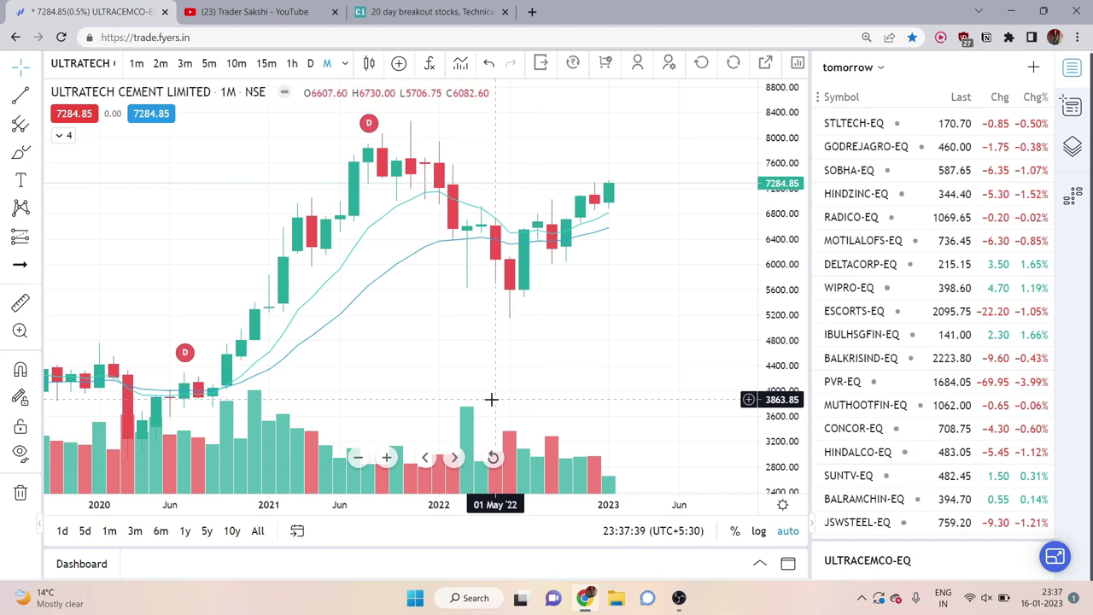
pyautogui.scroll(2, 490, 395)
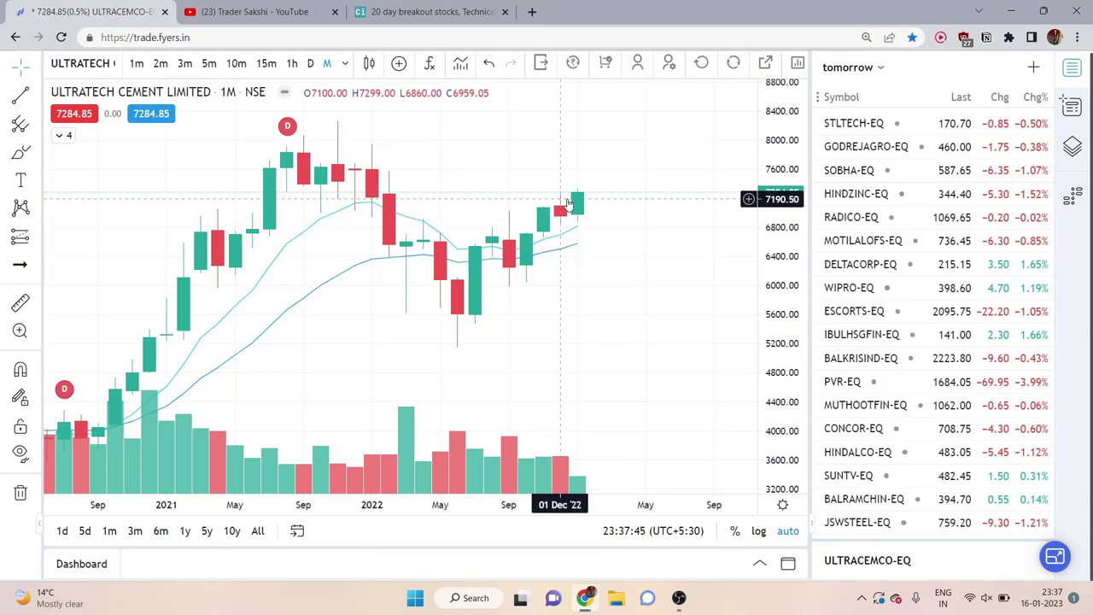
pyautogui.moveTo(567, 304); pyautogui.dragTo(535, 305)
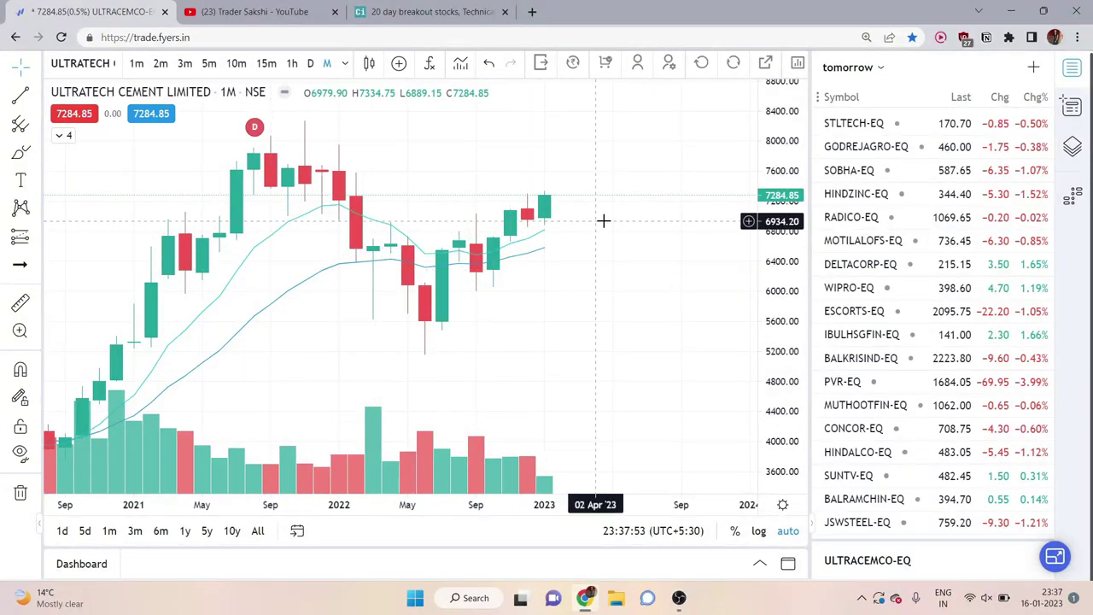
pyautogui.scroll(-2, 603, 221)
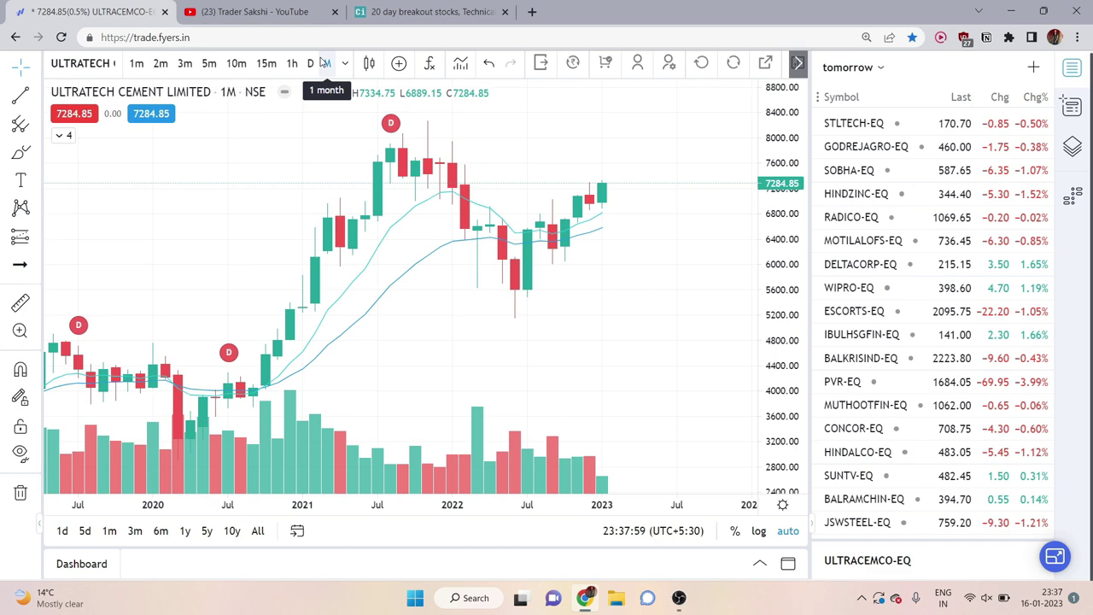
pyautogui.click(389, 13)
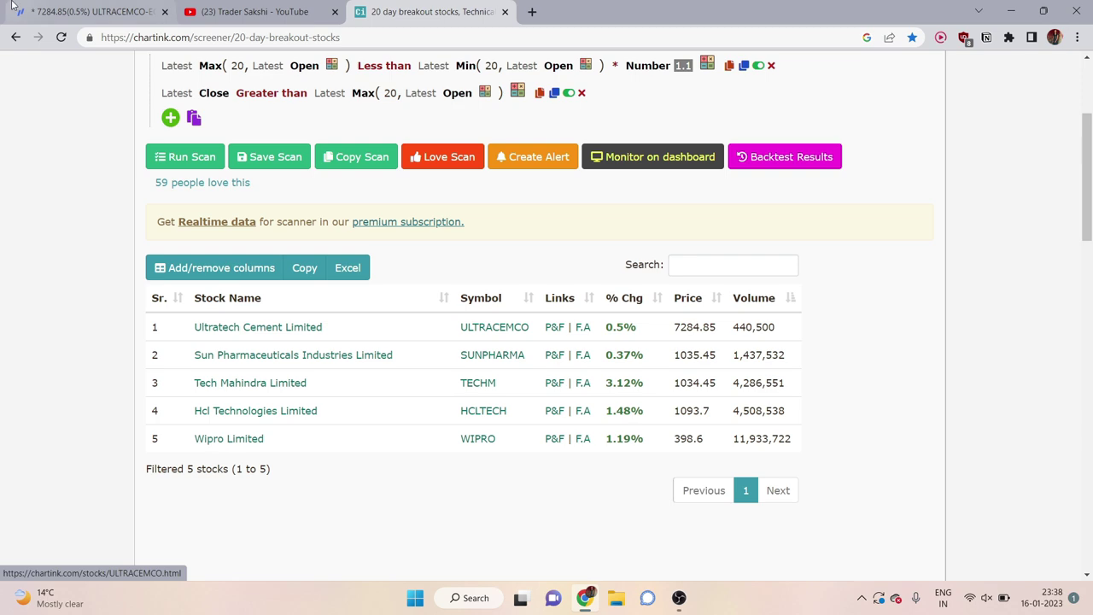
pyautogui.click(86, 12)
# Search 'SUN PHAR' and load the SUNPHARMA-EQ chart.
pyautogui.click(75, 65)
pyautogui.press('BackSpace')
pyautogui.write('SUN PHAR')
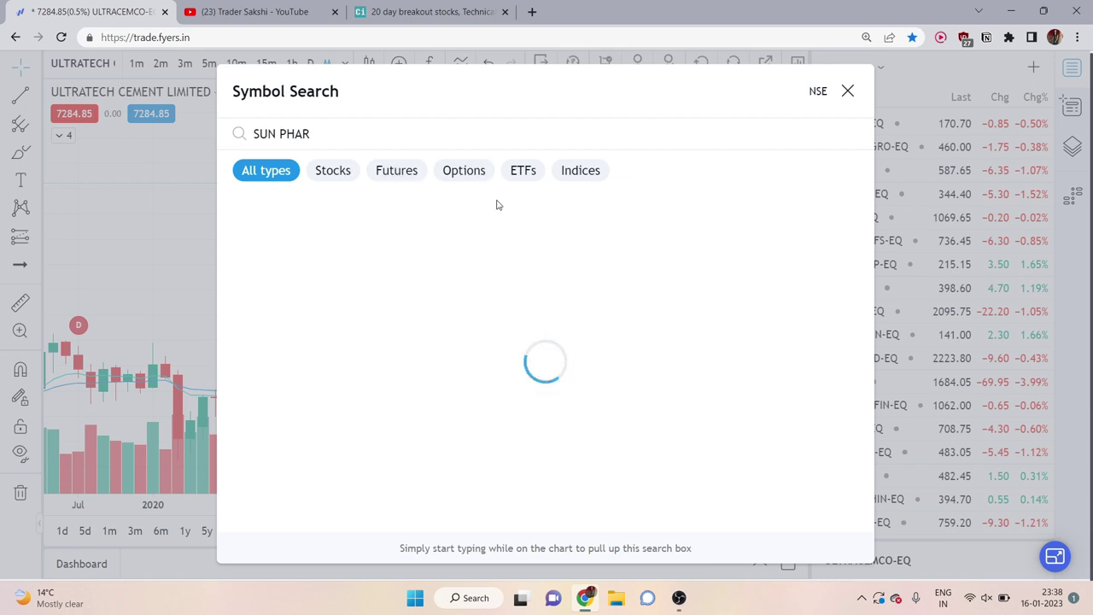
pyautogui.click(505, 234)
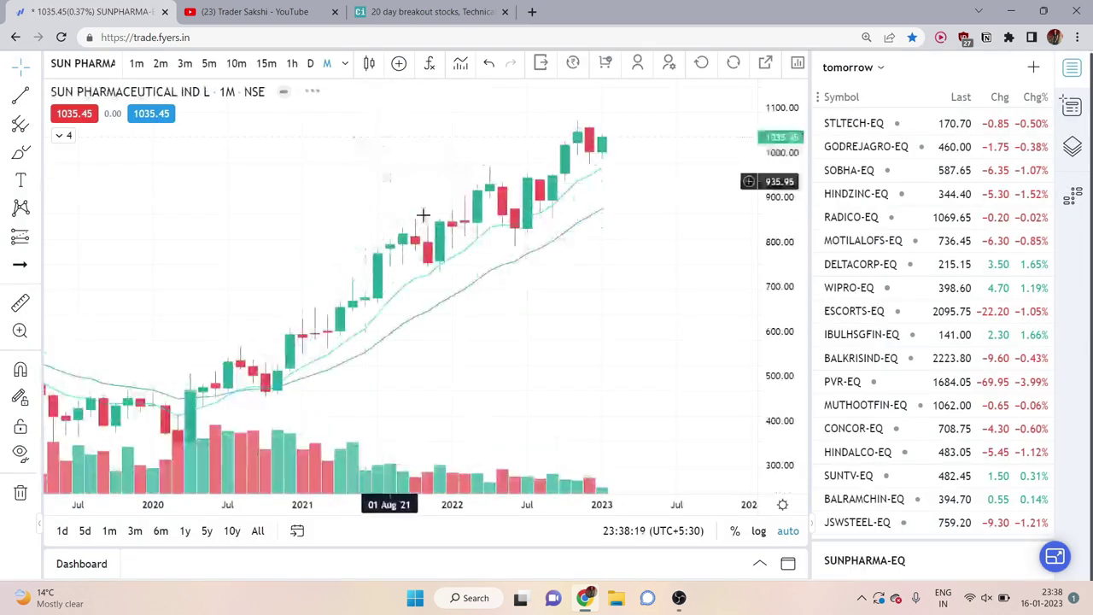
# Switch Sun Pharmaceutical to daily candles and zoom and pan toward the latest candles.
pyautogui.click(310, 65)
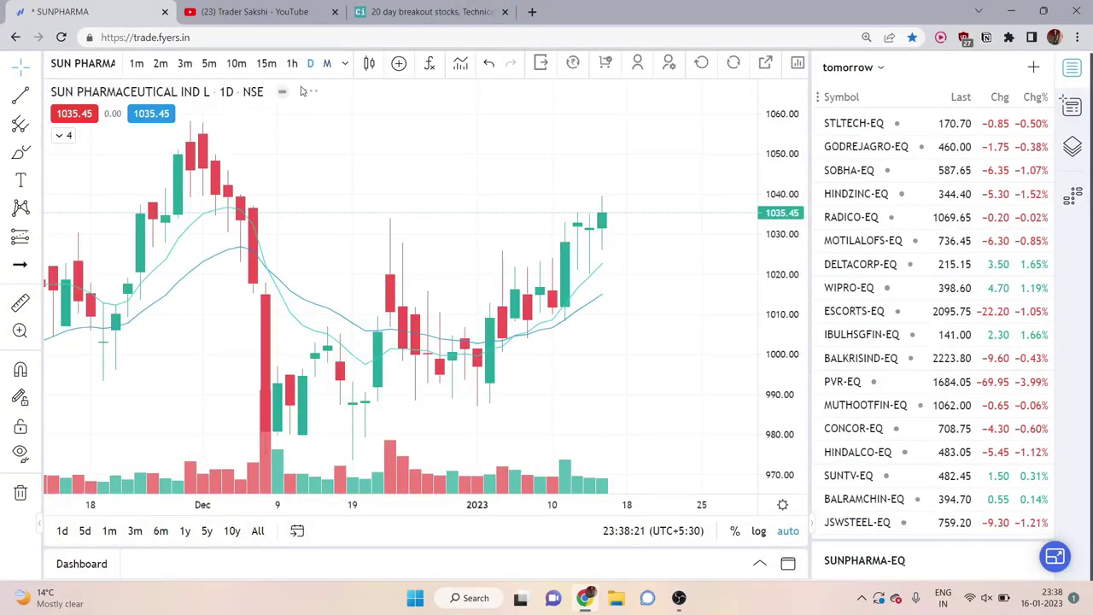
pyautogui.scroll(-3, 565, 338)
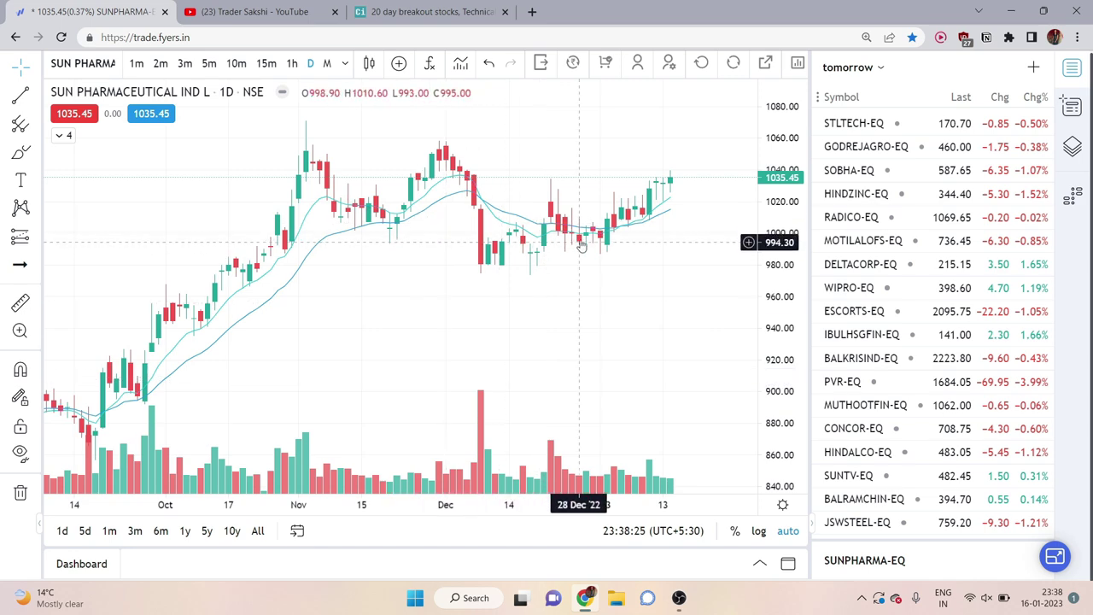
pyautogui.scroll(2, 630, 239)
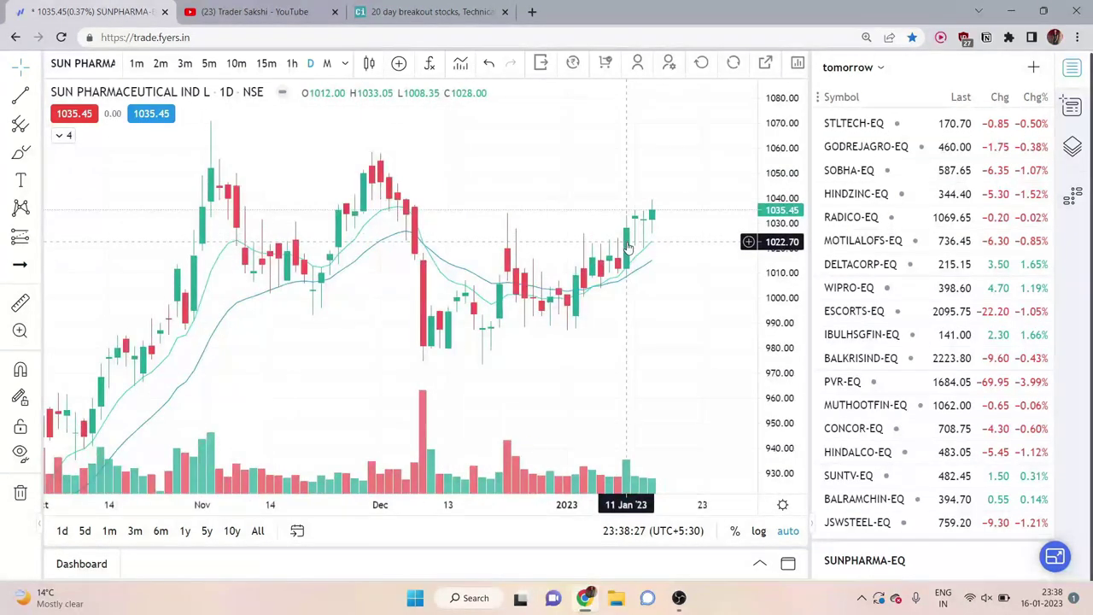
pyautogui.scroll(1, 633, 239)
pyautogui.scroll(-3, 617, 295)
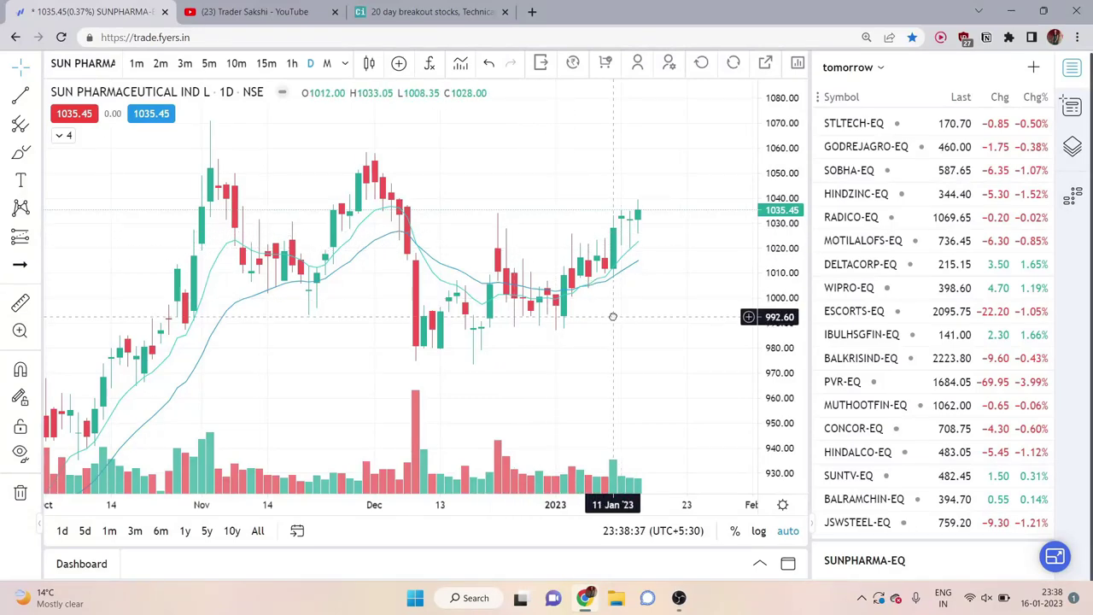
pyautogui.moveTo(612, 315); pyautogui.dragTo(556, 299)
pyautogui.scroll(-3, 558, 304)
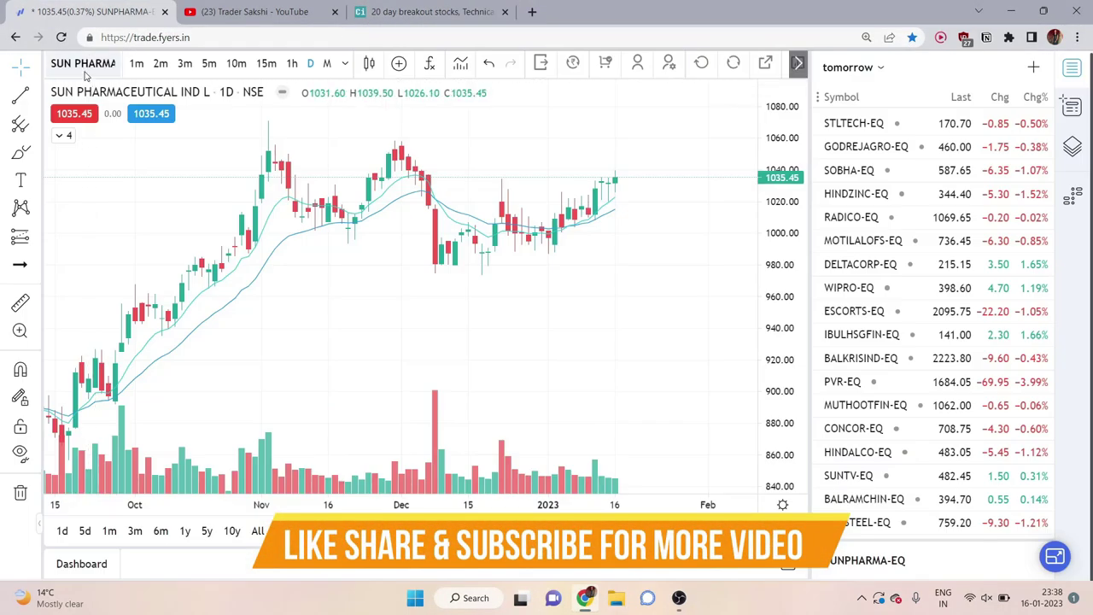
# Search 'w' to bring up the WIPRO daily chart, zoom it, then return to Chartink's futures results.
pyautogui.click(83, 65)
pyautogui.press('BackSpace')
pyautogui.write('w')
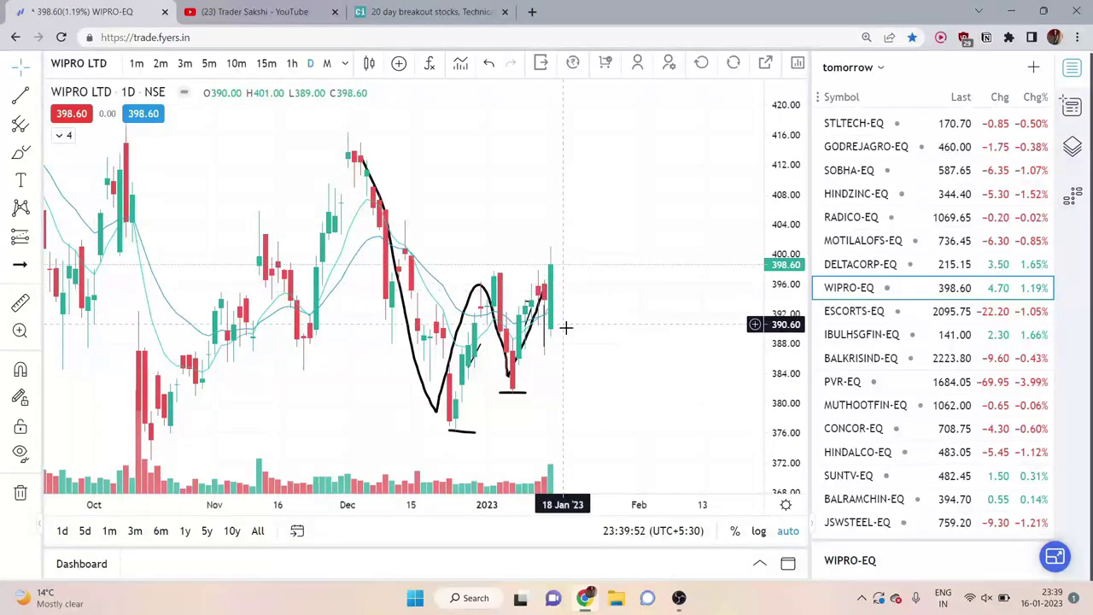
pyautogui.scroll(4, 567, 331)
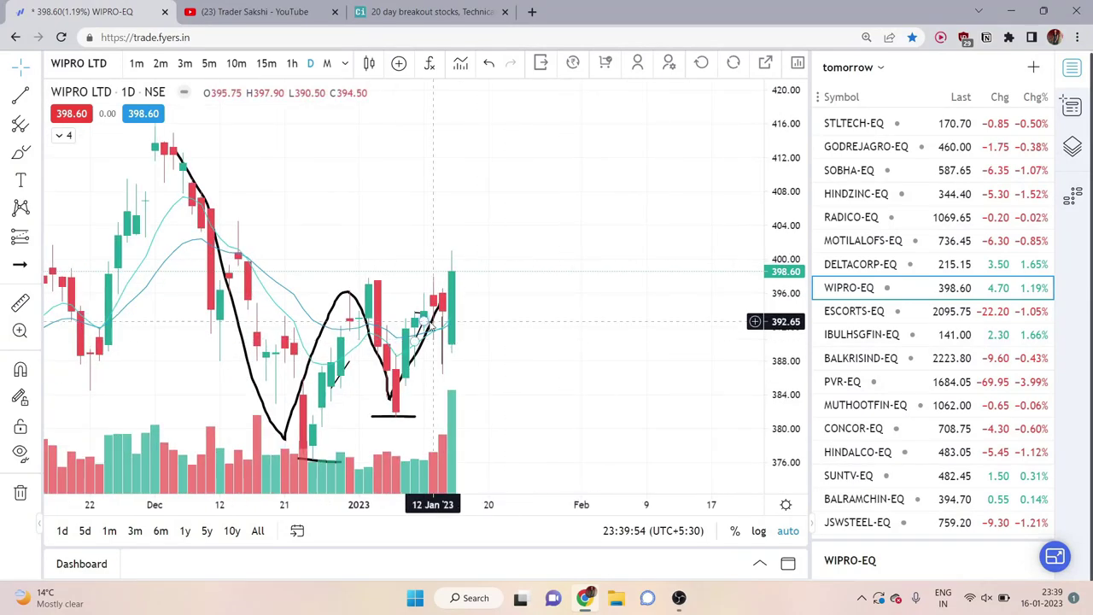
pyautogui.click(431, 12)
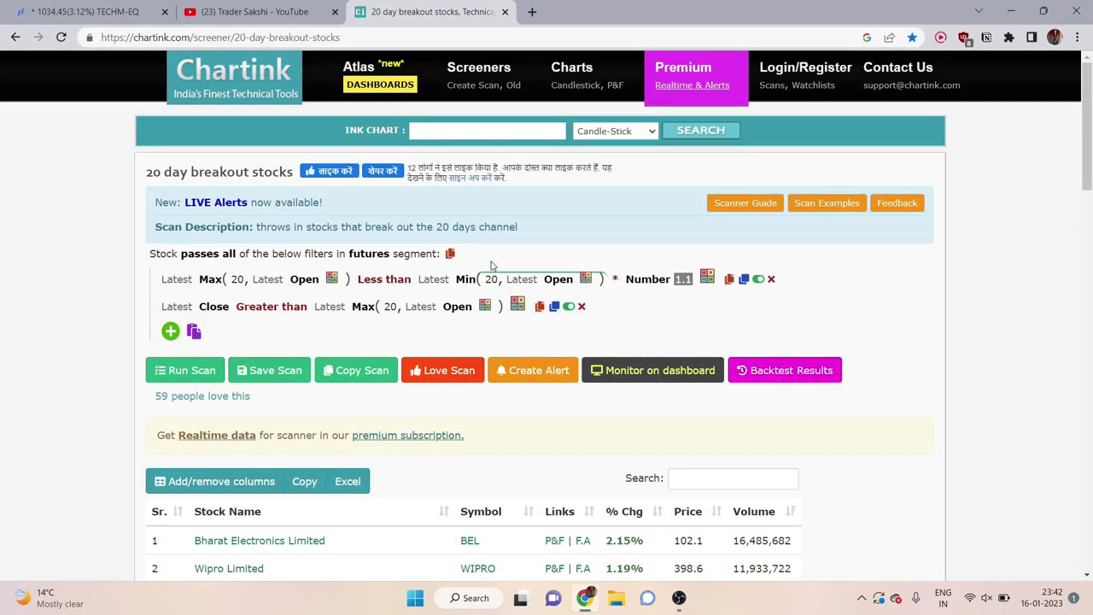
pyautogui.click(373, 262)
pyautogui.click(419, 346)
pyautogui.scroll(-3, 419, 346)
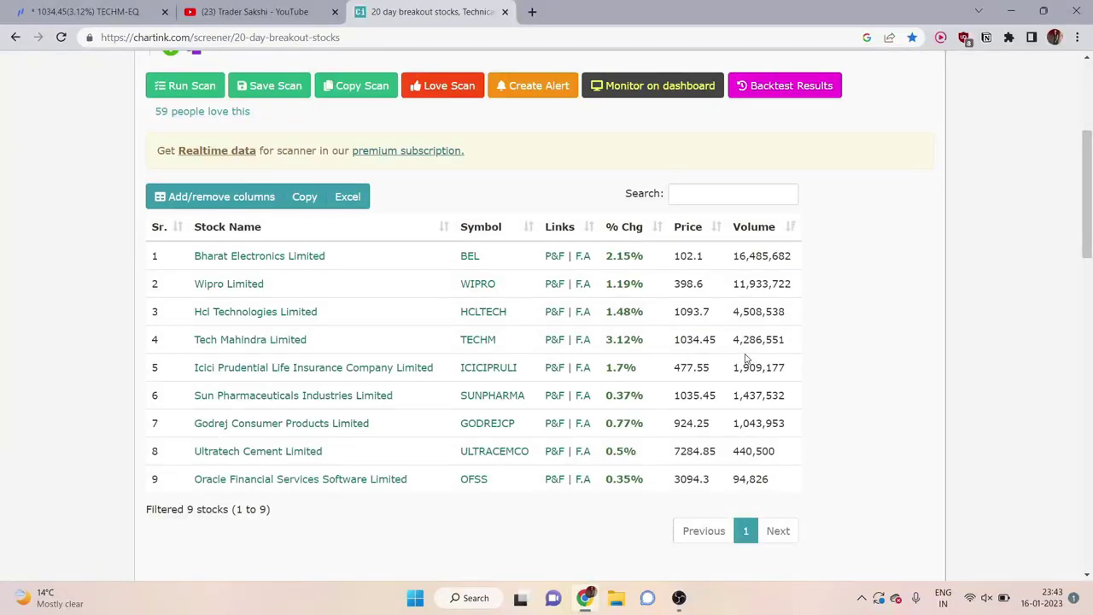
pyautogui.scroll(3, 691, 339)
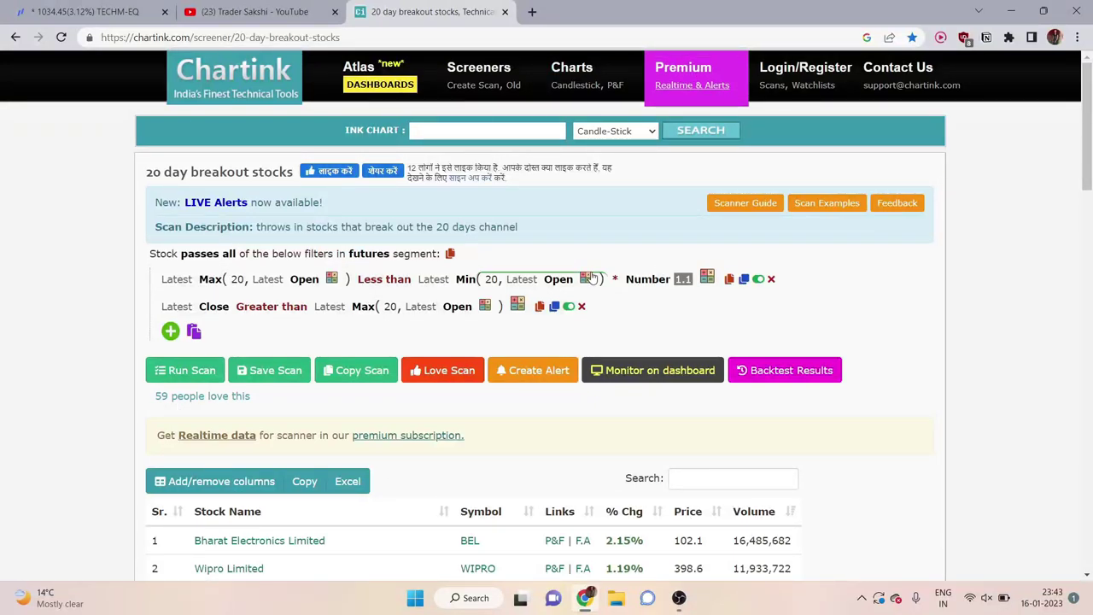
pyautogui.scroll(-4, 459, 287)
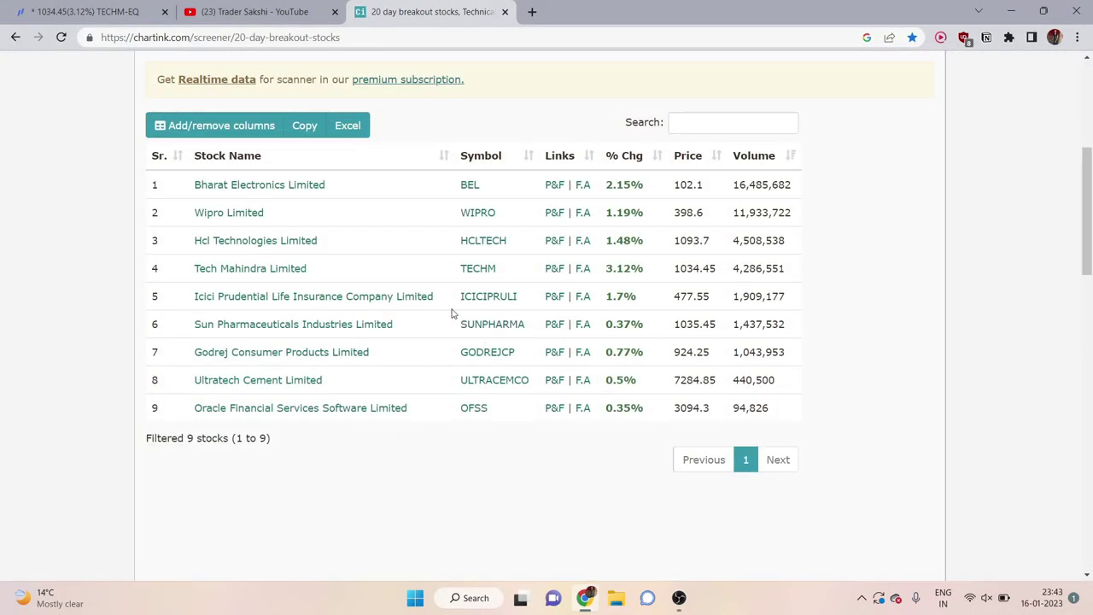
pyautogui.scroll(2, 611, 386)
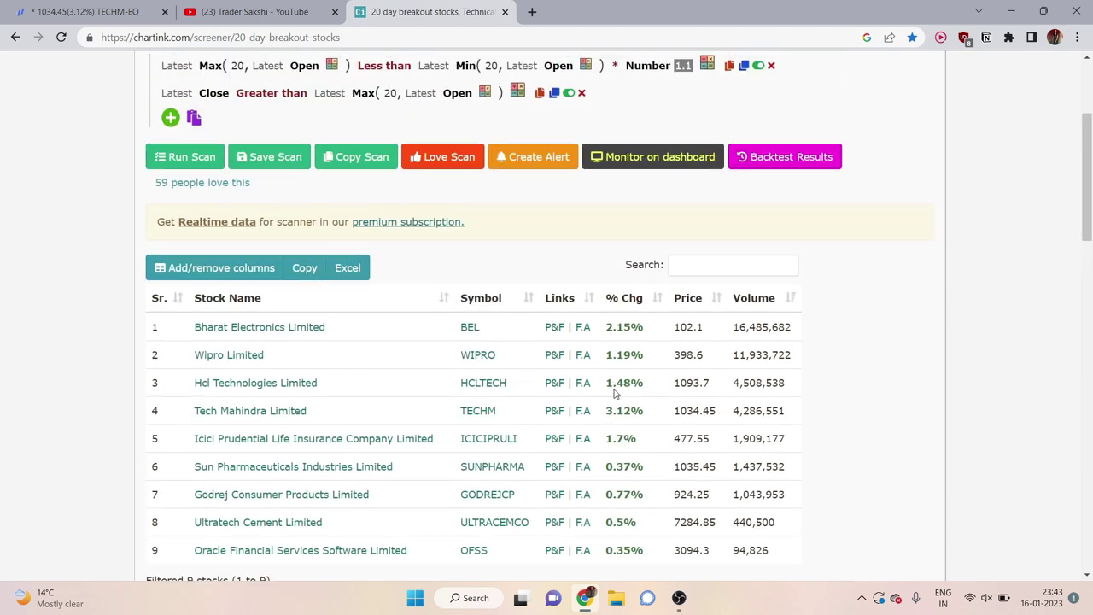
pyautogui.scroll(2, 614, 392)
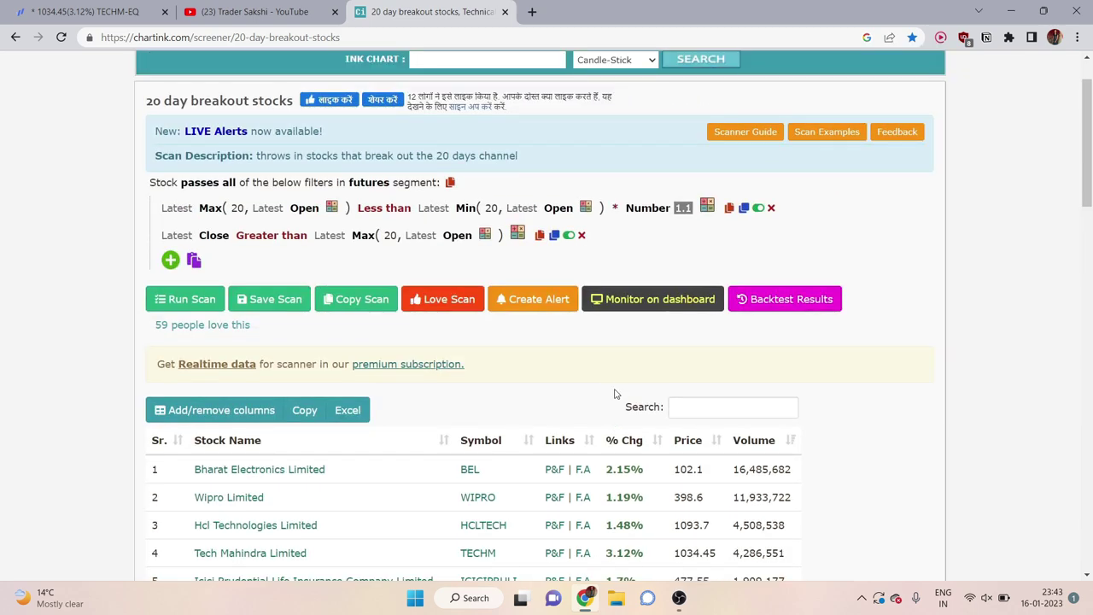